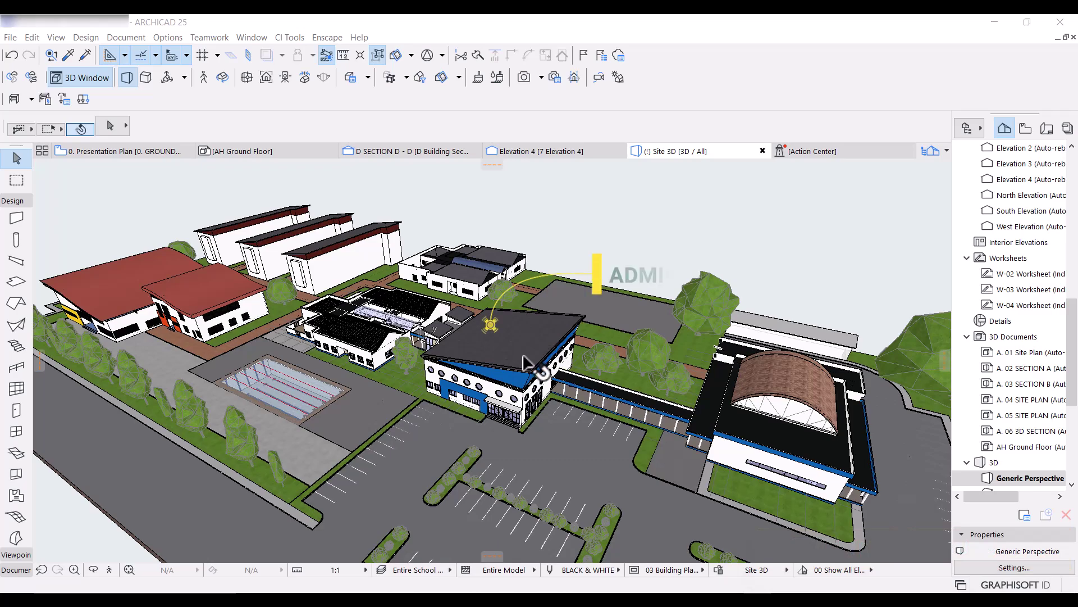
- Examine the whole school site model in 3D, including the admin building, classrooms, cafeteria and assembly hall
scroll(331, 326, "up", 4)
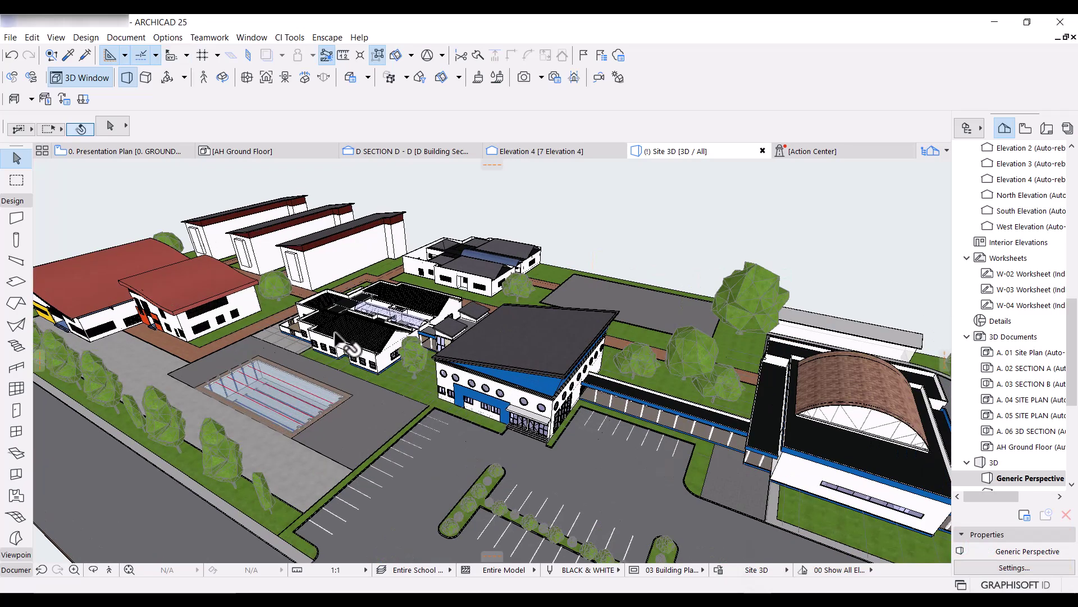
scroll(332, 326, "up", 5)
middle_click_drag(334, 388, 517, 318)
scroll(512, 313, "down", 5)
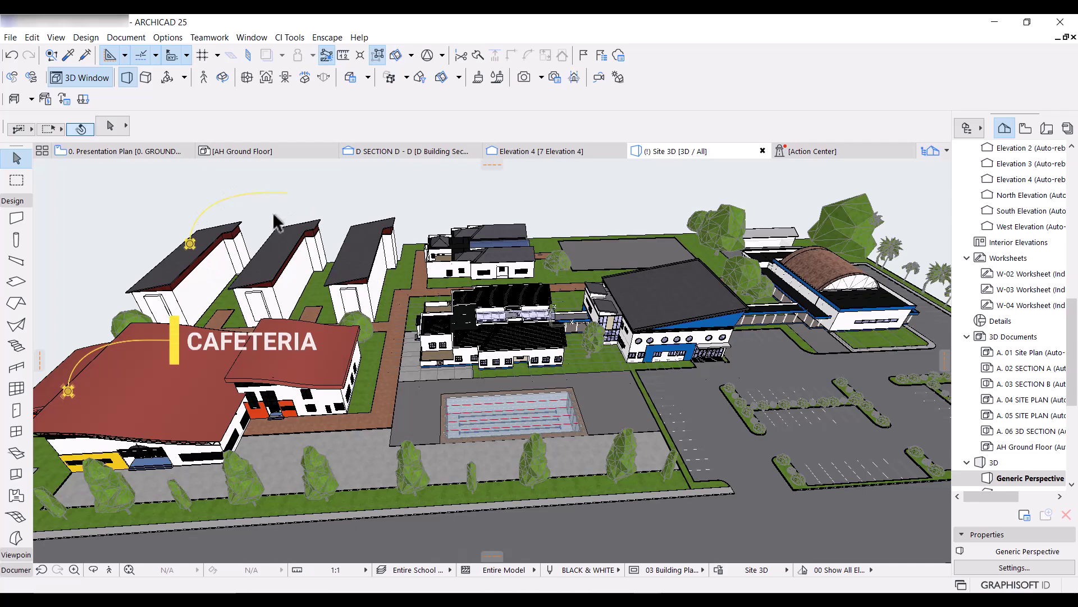
scroll(539, 280, "down", 4)
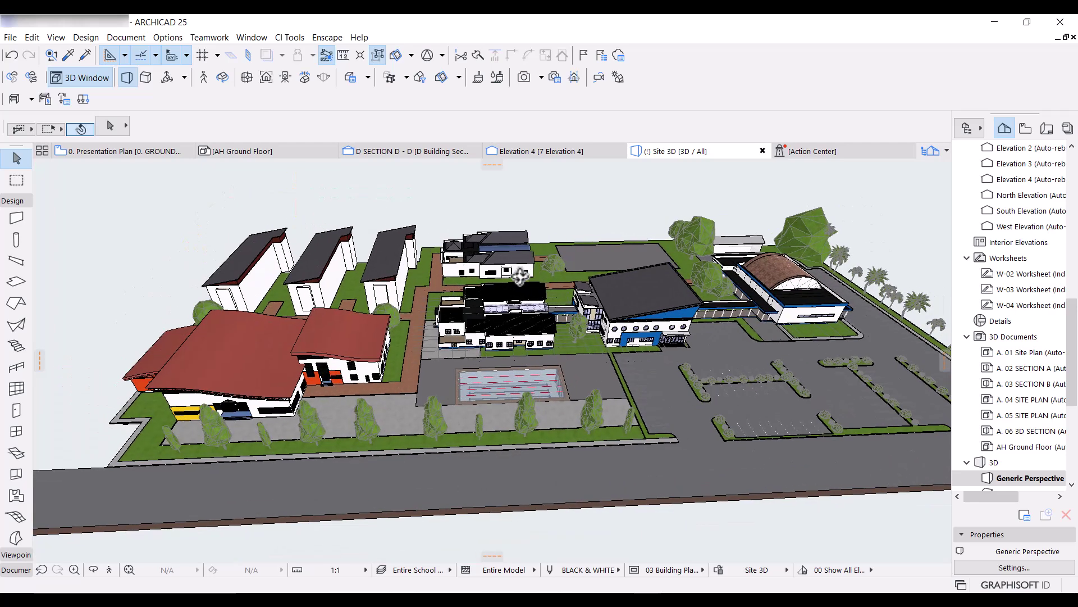
middle_click_drag(540, 281, 500, 304)
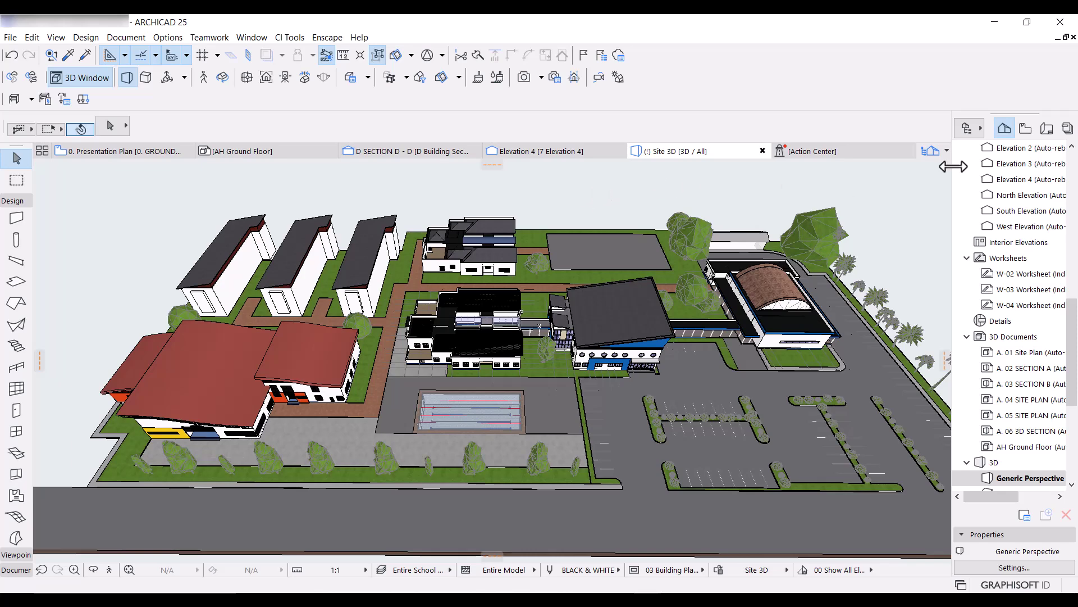
- Restore the saved Site 3D view, and collapse the ASSEMBLY HALL, ADMIN BUILDING and CLASSROOM view folders to reach ISOLATED 3D
left_click(1025, 133)
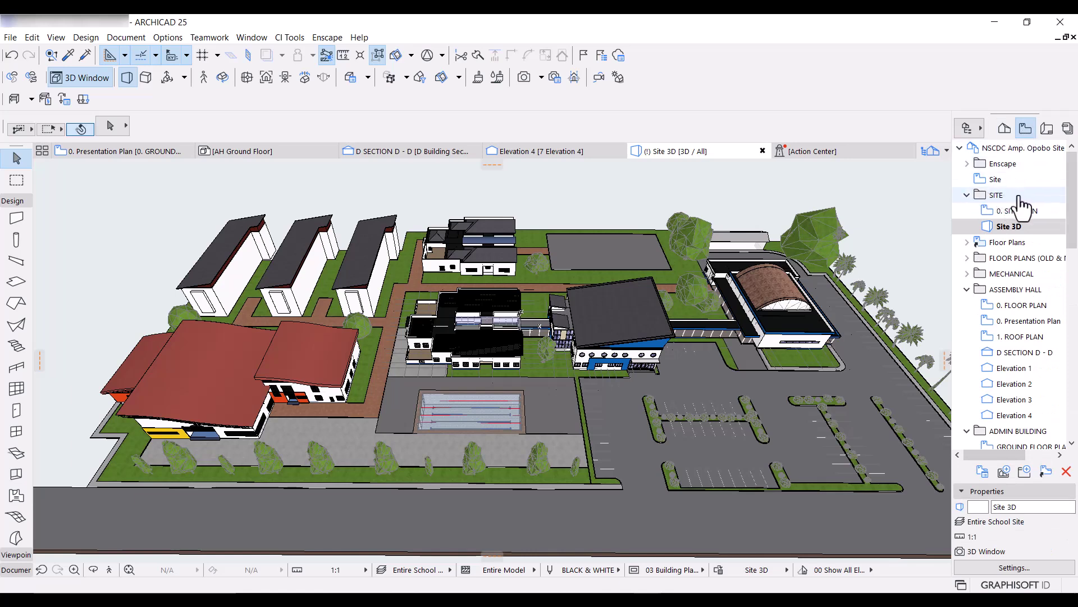
double_click(1010, 226)
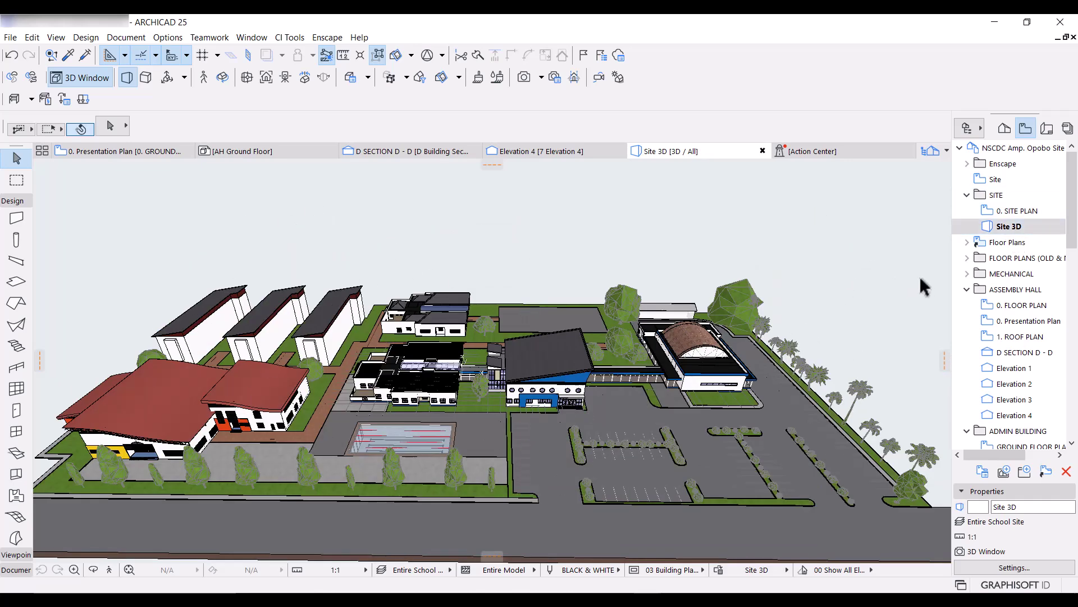
left_click(967, 289)
left_click(967, 305)
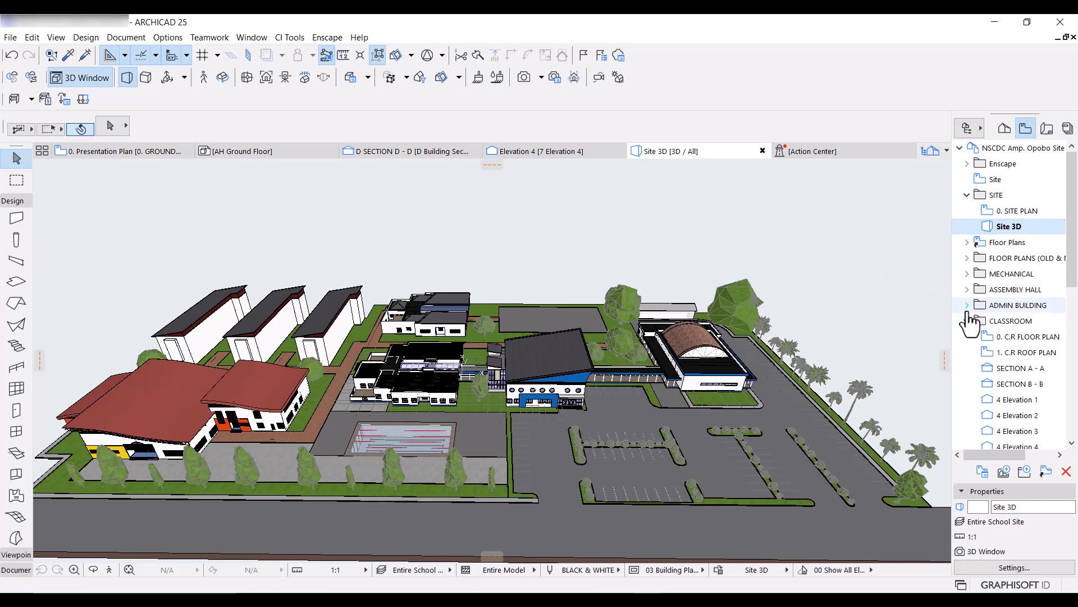
left_click(967, 321)
left_click(967, 336)
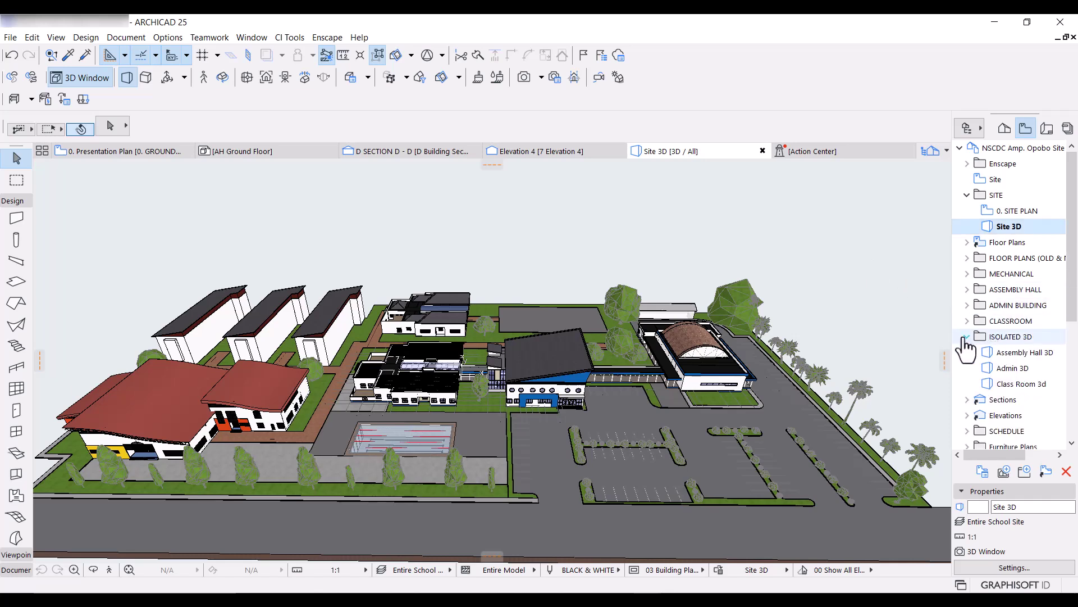
- Open the isolated Assembly Hall 3D view, inspect the hall's exterior from several sides, and restore the saved view
double_click(1015, 353)
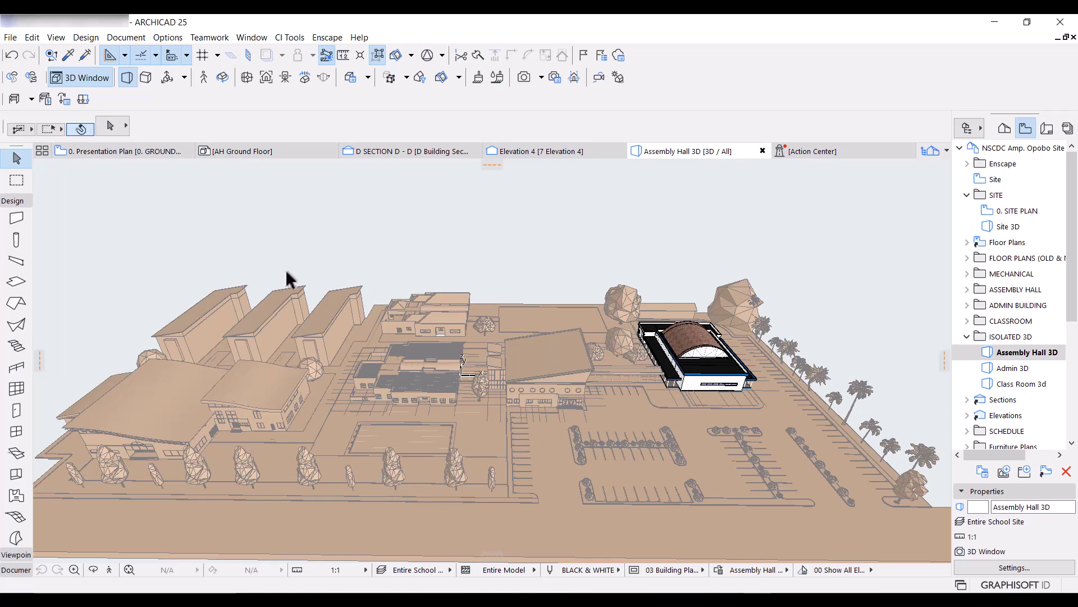
left_click(540, 306)
scroll(731, 368, "up", 6)
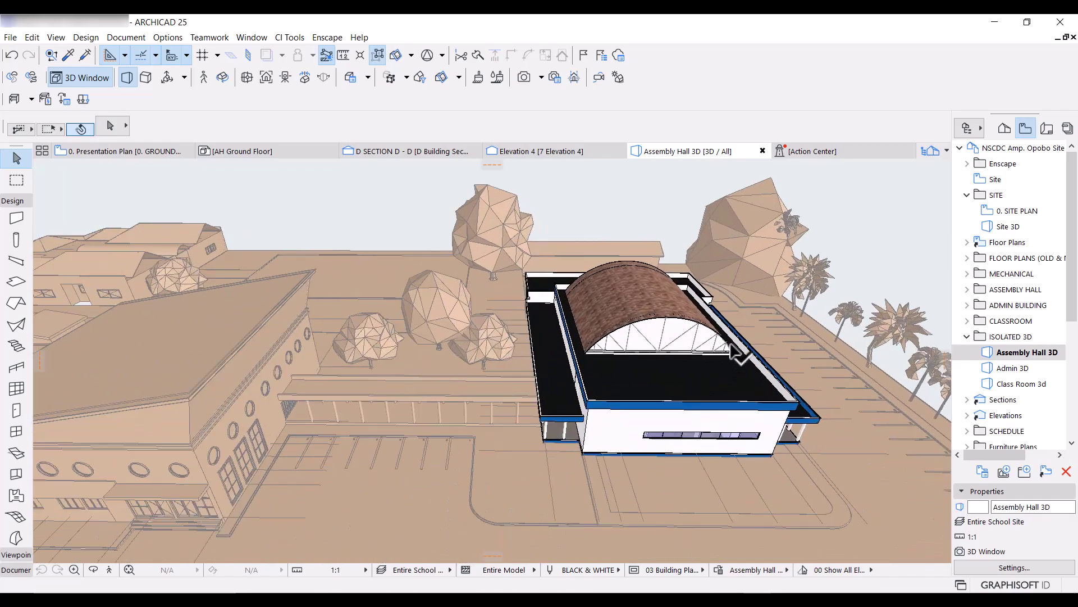
left_click_drag(642, 385, 730, 406)
scroll(684, 369, "up", 3)
left_click_drag(684, 368, 688, 396)
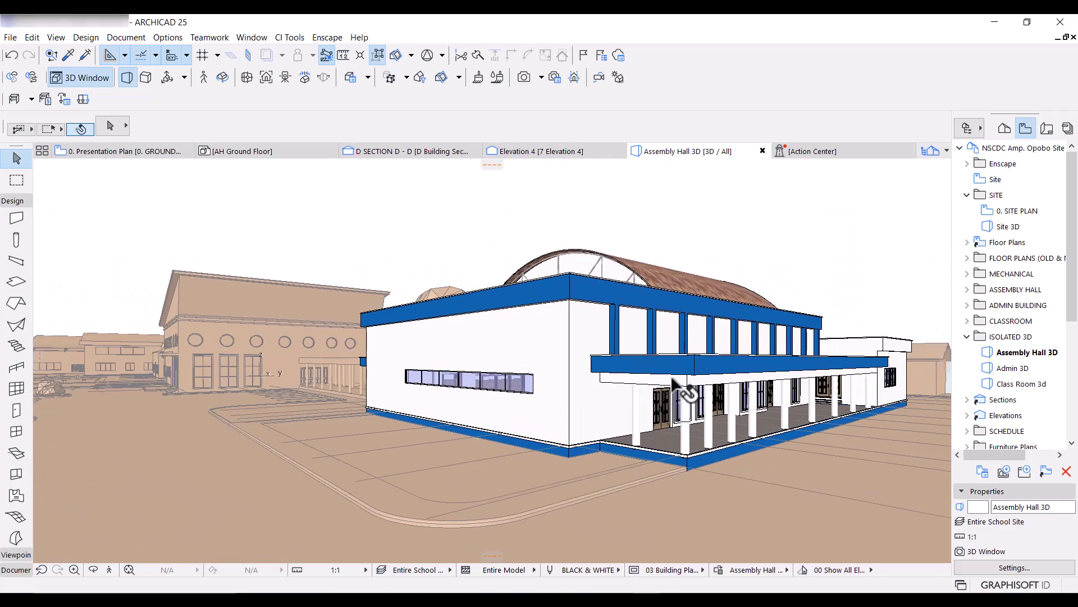
middle_click_drag(686, 368, 642, 378)
left_click_drag(551, 356, 464, 335)
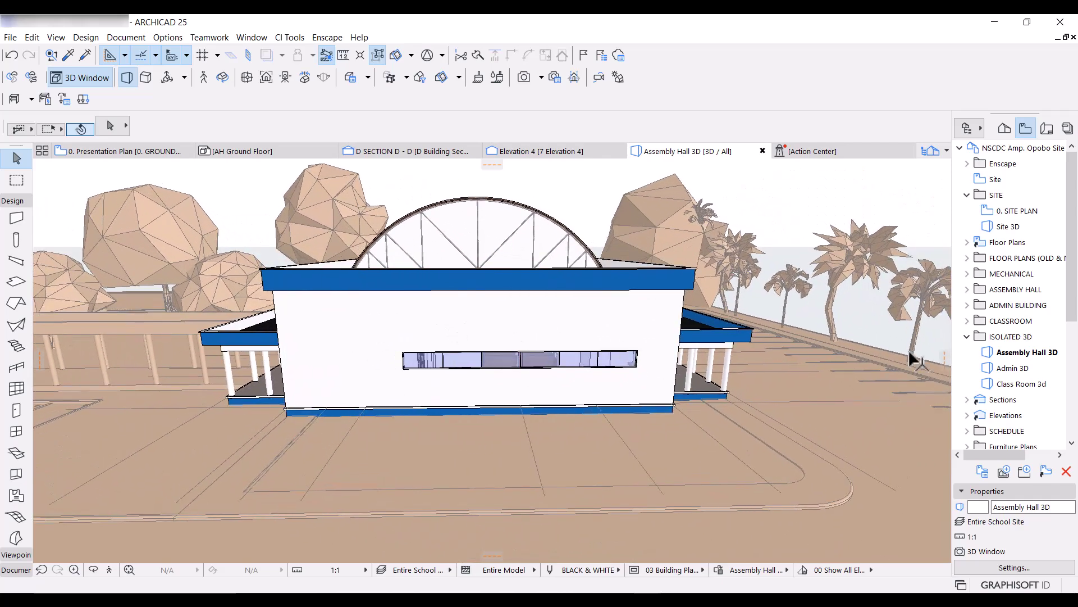
double_click(1010, 354)
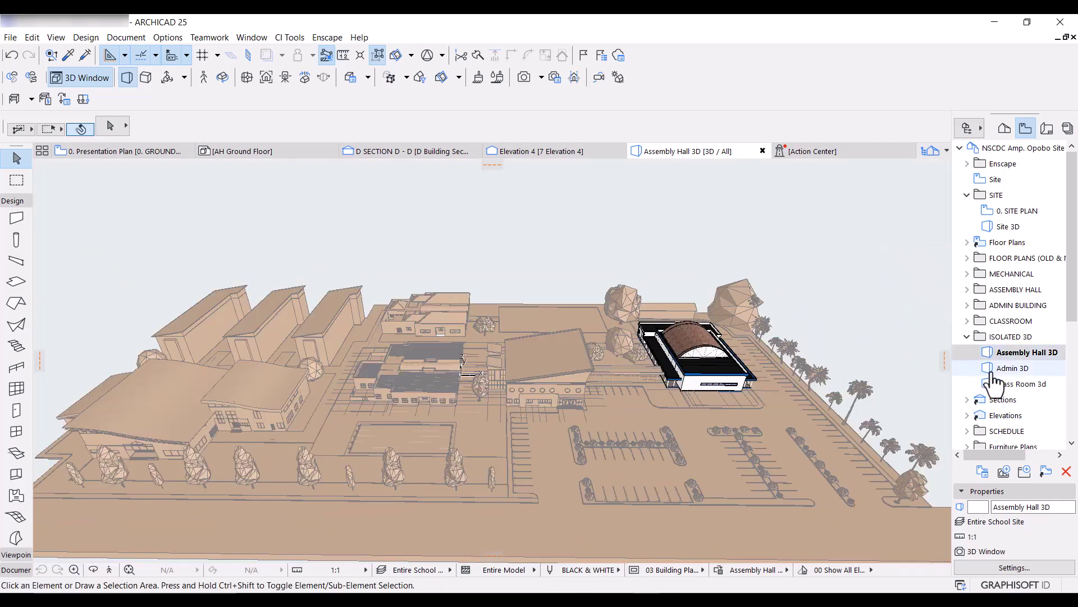
- Open the isolated Admin 3D view and inspect the admin building's facade up close
left_click(1014, 369)
double_click(1014, 369)
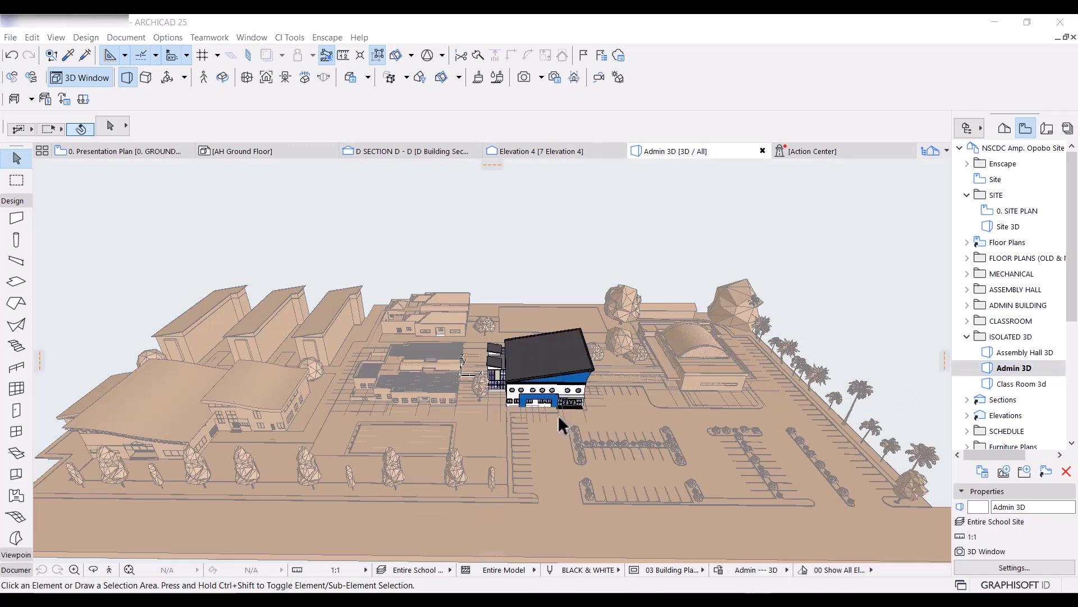
scroll(564, 405, "up", 6)
middle_click_drag(572, 382, 551, 412, "shift")
scroll(448, 414, "up", 5)
scroll(547, 410, "down", 8)
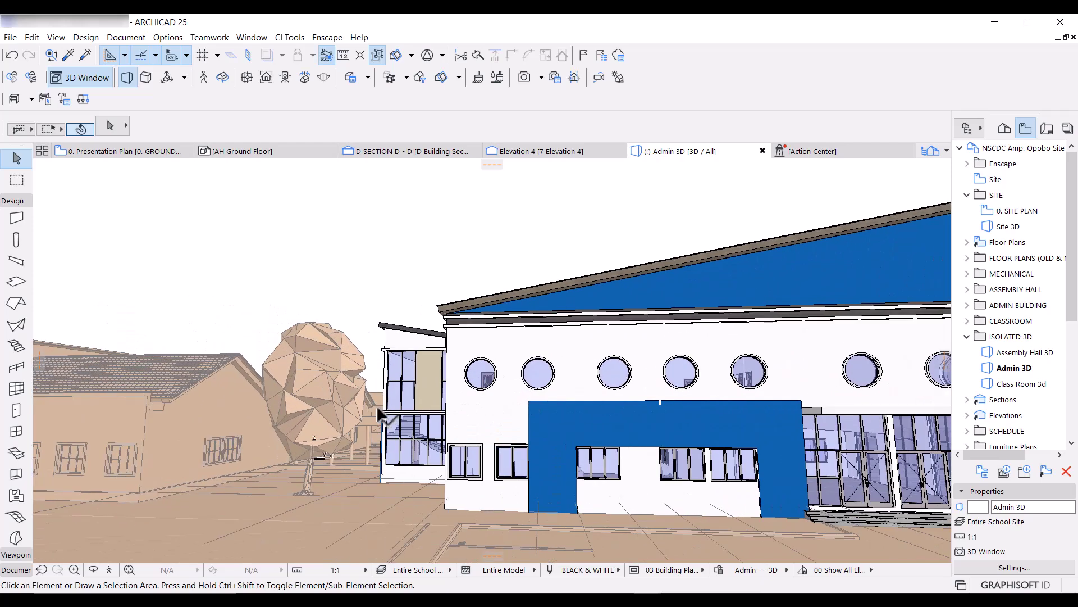
- Open the isolated Class Room 3d view, inspect the classroom block from outside, and restore the saved view
double_click(1019, 384)
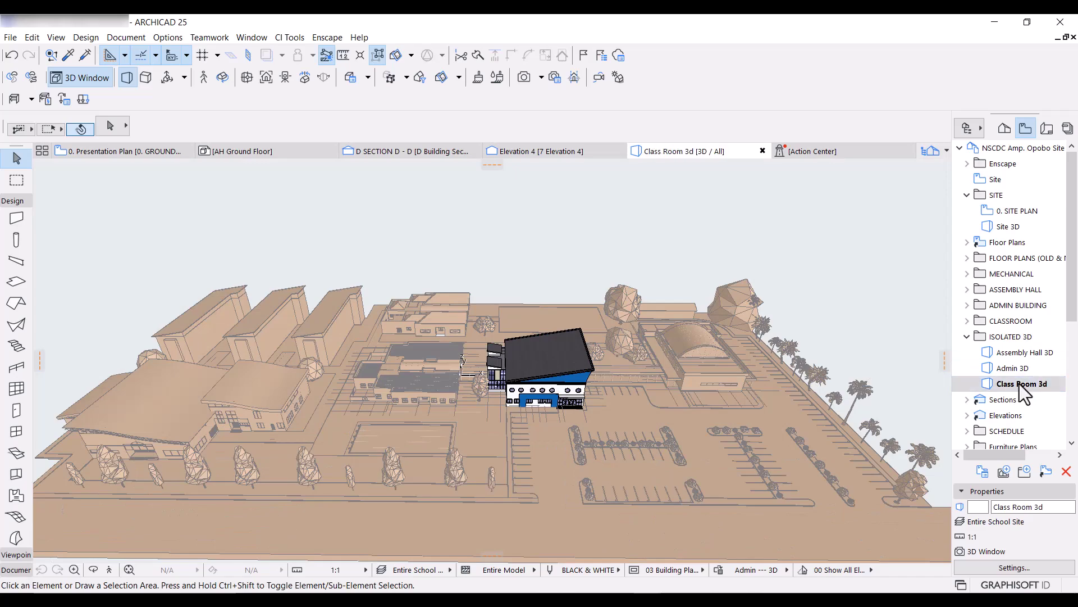
scroll(381, 393, "up", 8)
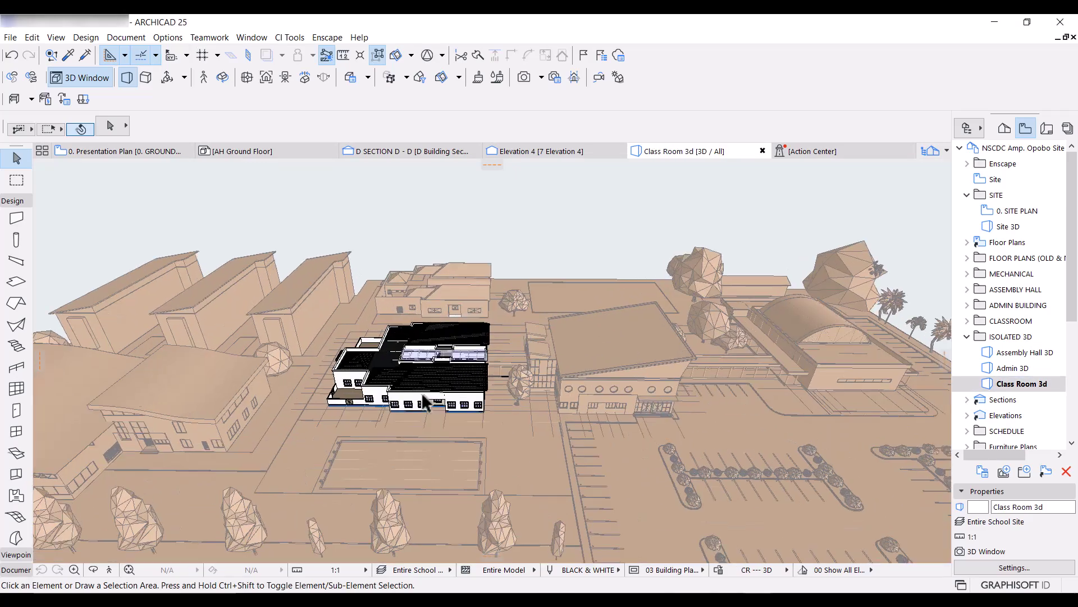
middle_click_drag(422, 400, 597, 402, "shift")
left_click(1030, 387)
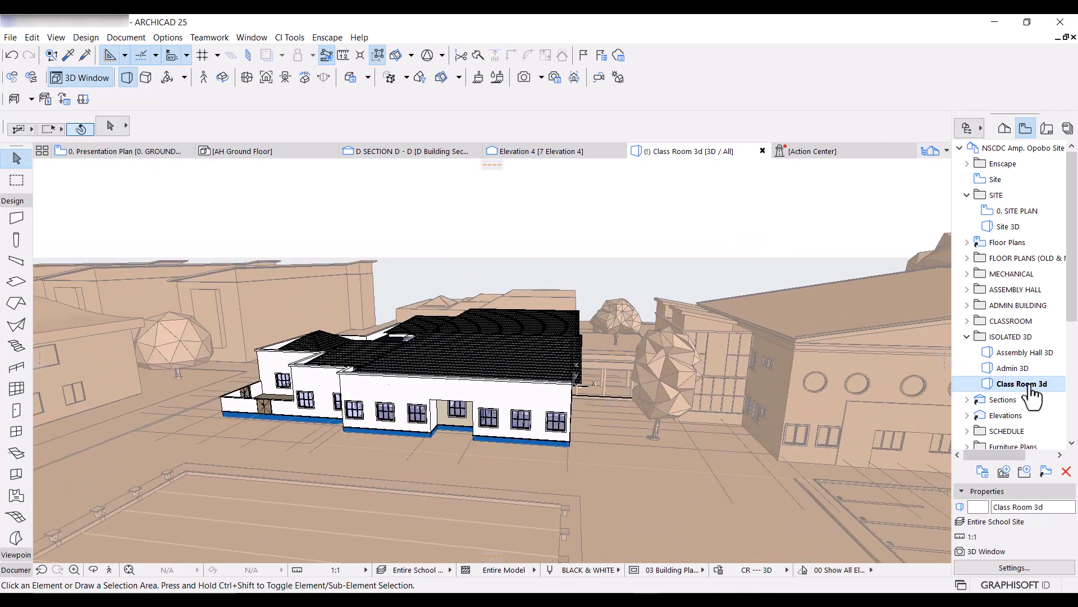
double_click(1031, 388)
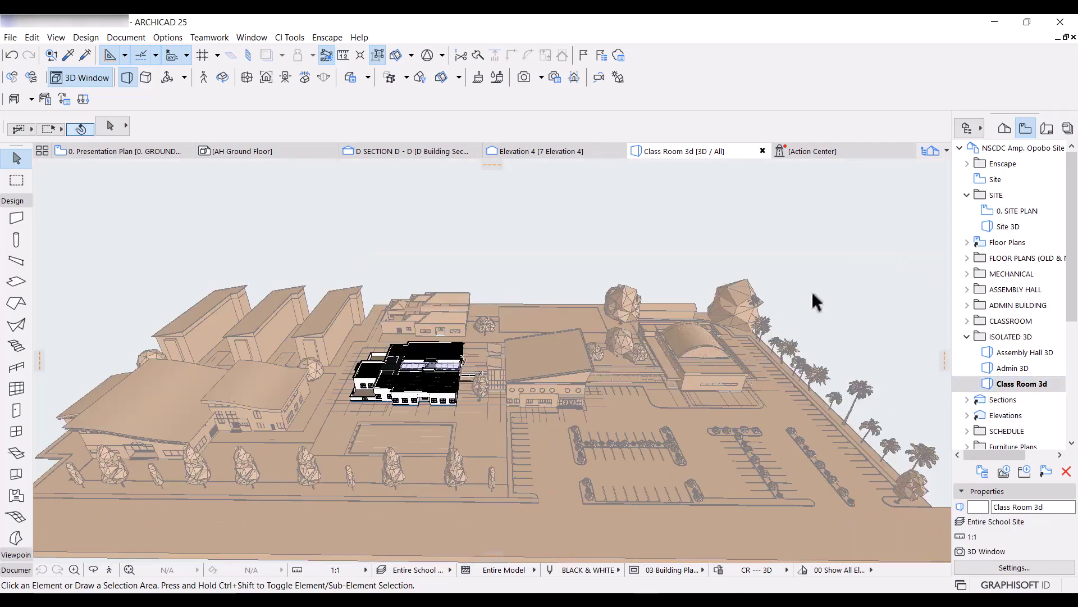
- Switch between the saved Assembly Hall 3D, Admin 3D and Class Room 3d views to compare how each isolates its building
left_click(1019, 354)
double_click(1020, 354)
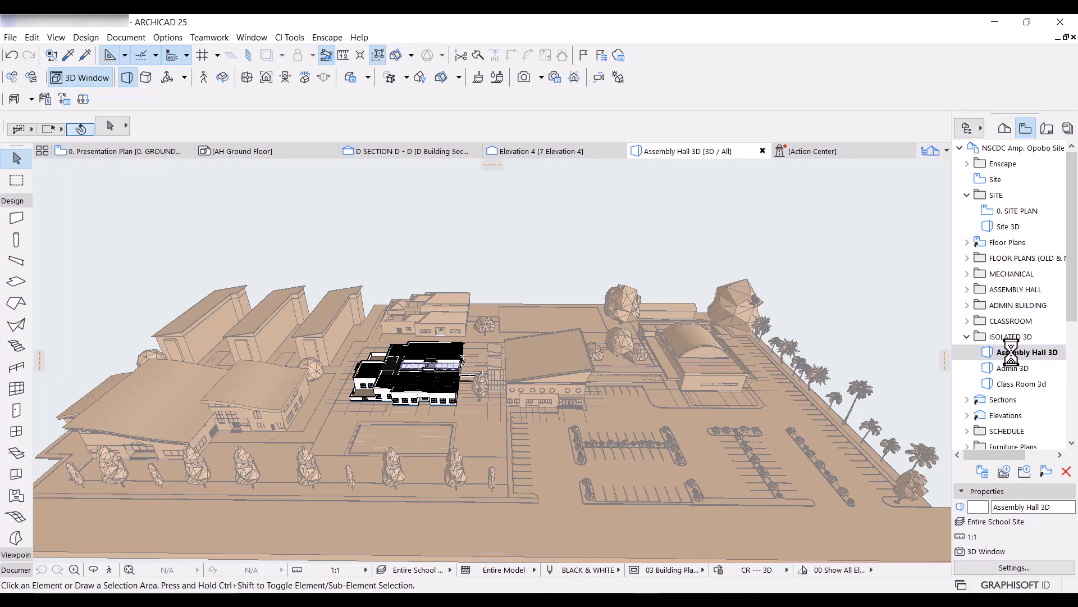
double_click(1013, 368)
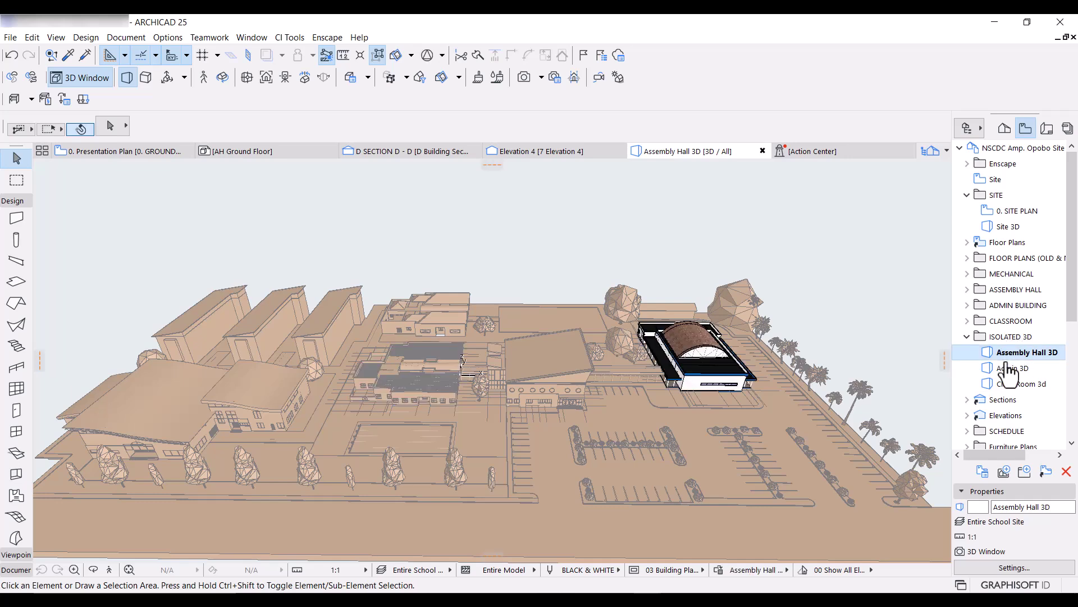
double_click(1008, 384)
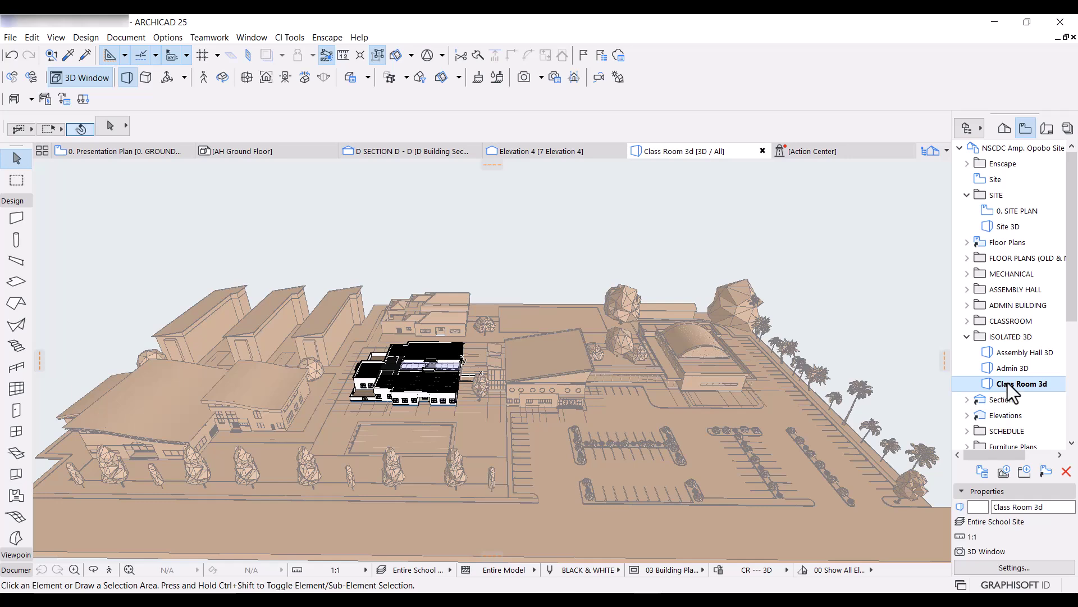
double_click(1016, 354)
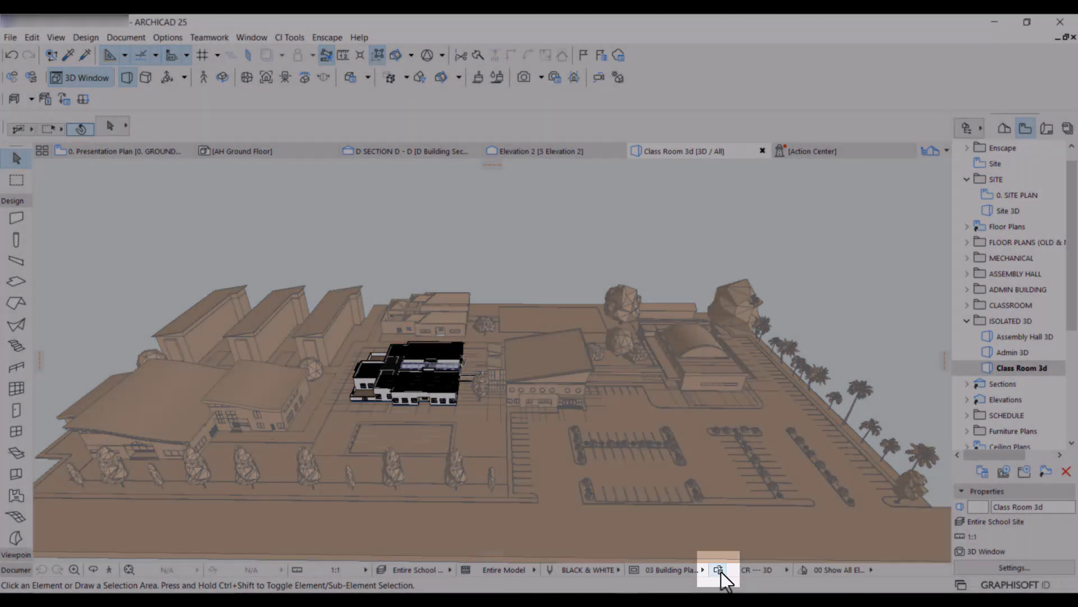
- Open the Class Room 3d rule of the CR --- 3D graphic override combination and review its override surface choices
left_click(719, 569)
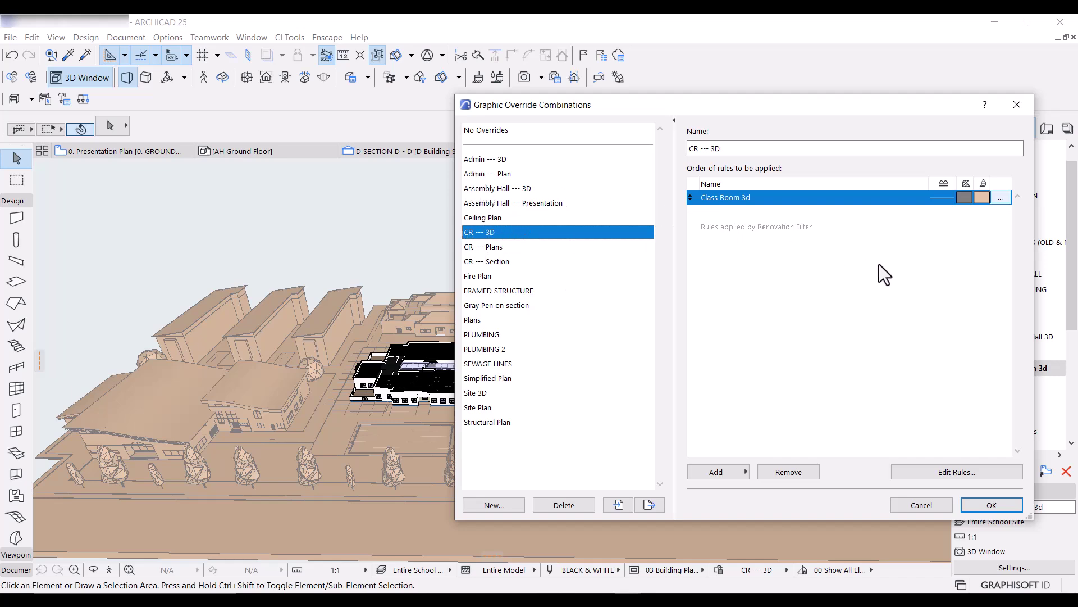
left_click(999, 198)
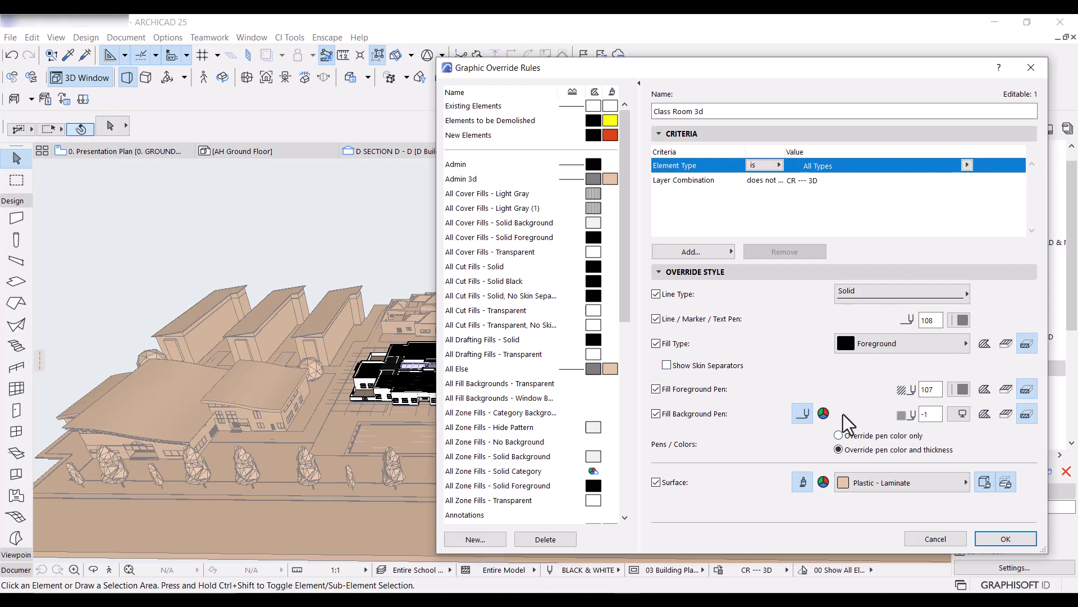
left_click(871, 484)
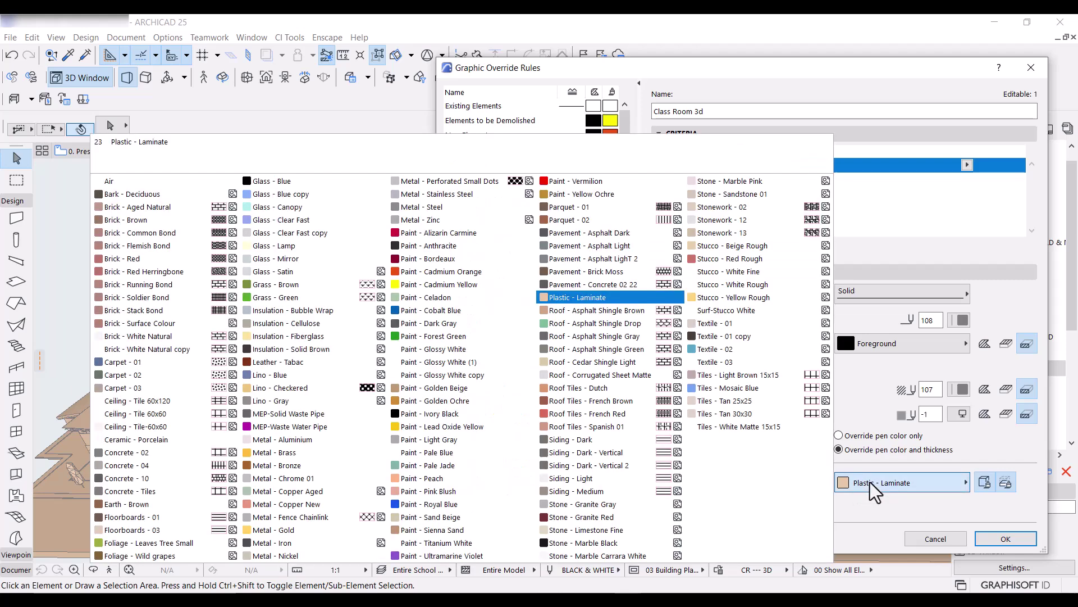
left_click(962, 289)
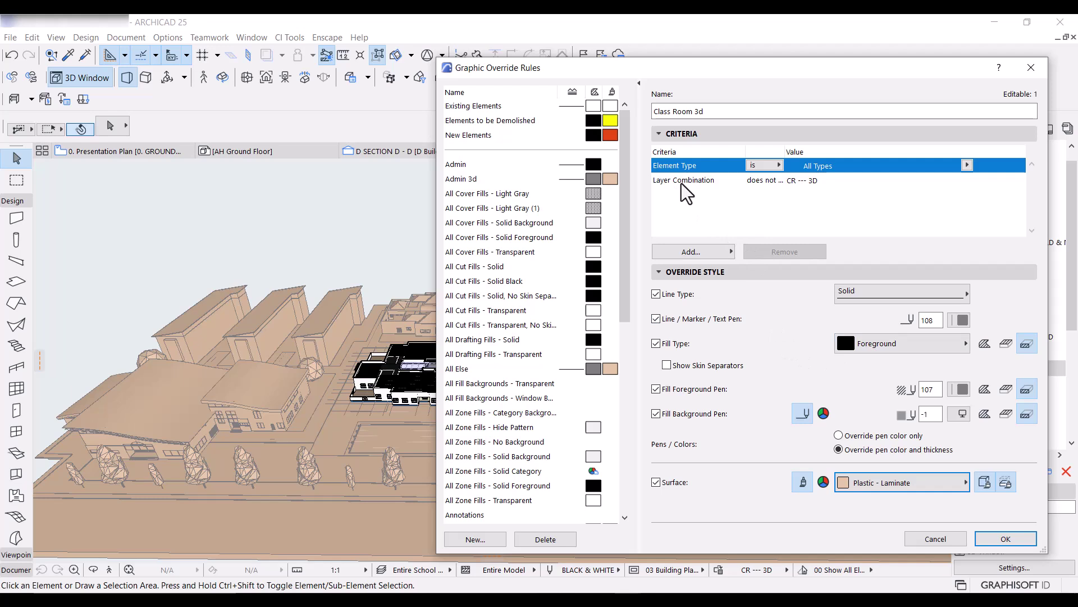
- Review the operator and value choices of the rule's Layer Combination criterion, and cancel out of the graphic override settings
left_click(718, 181)
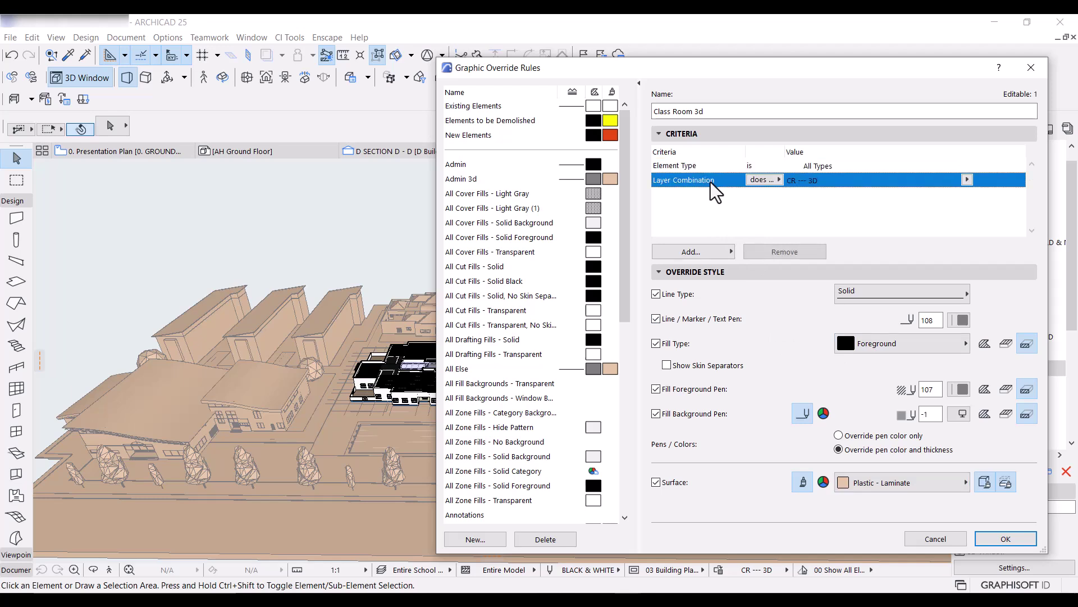
left_click(770, 180)
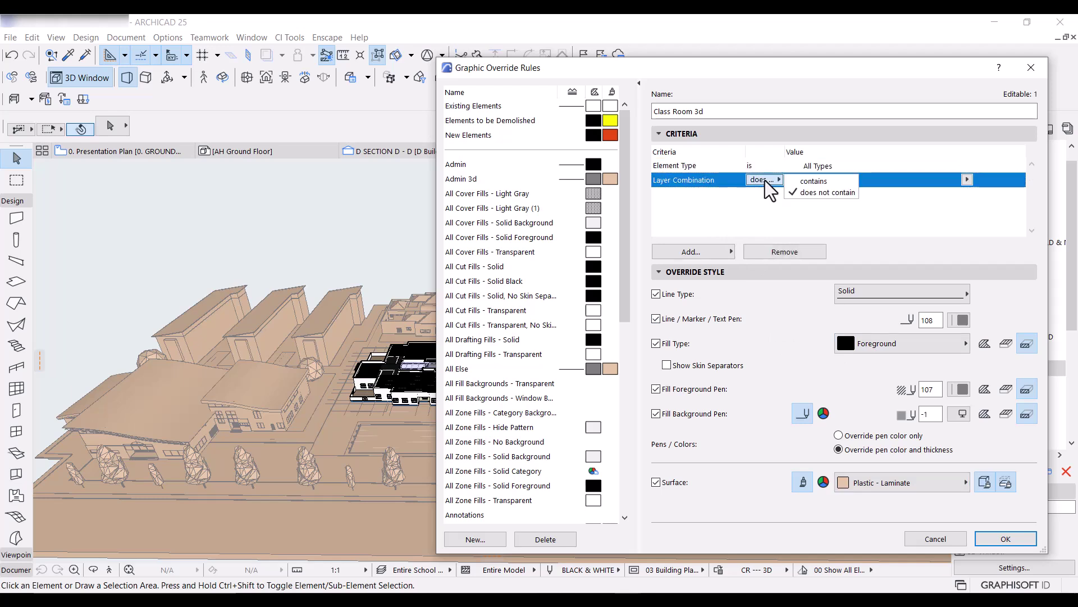
left_click(784, 207)
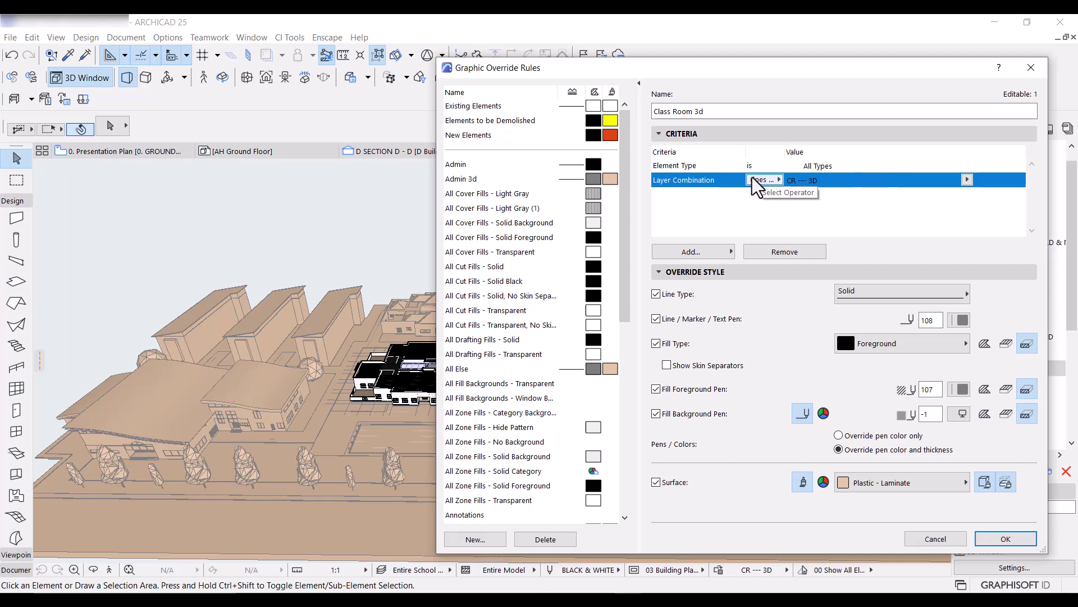
left_click(962, 182)
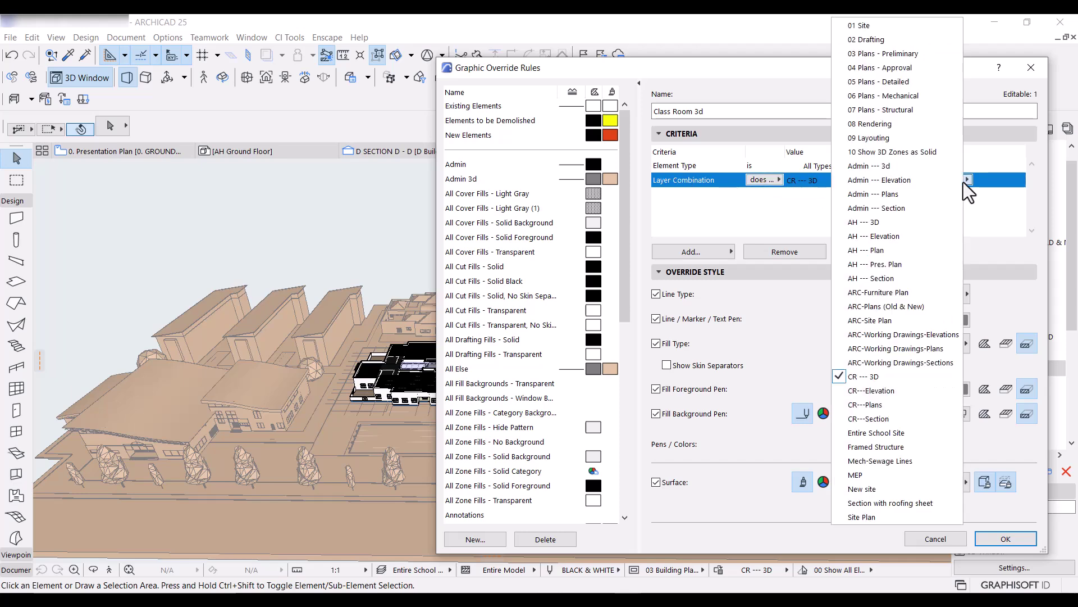
left_click(891, 376)
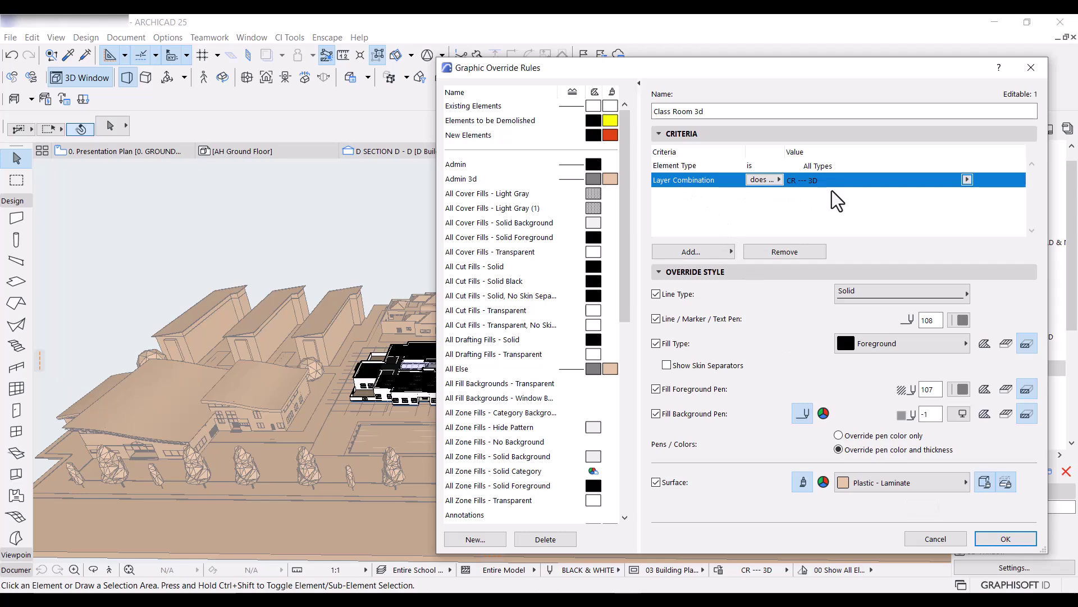
left_click(941, 540)
left_click(918, 508)
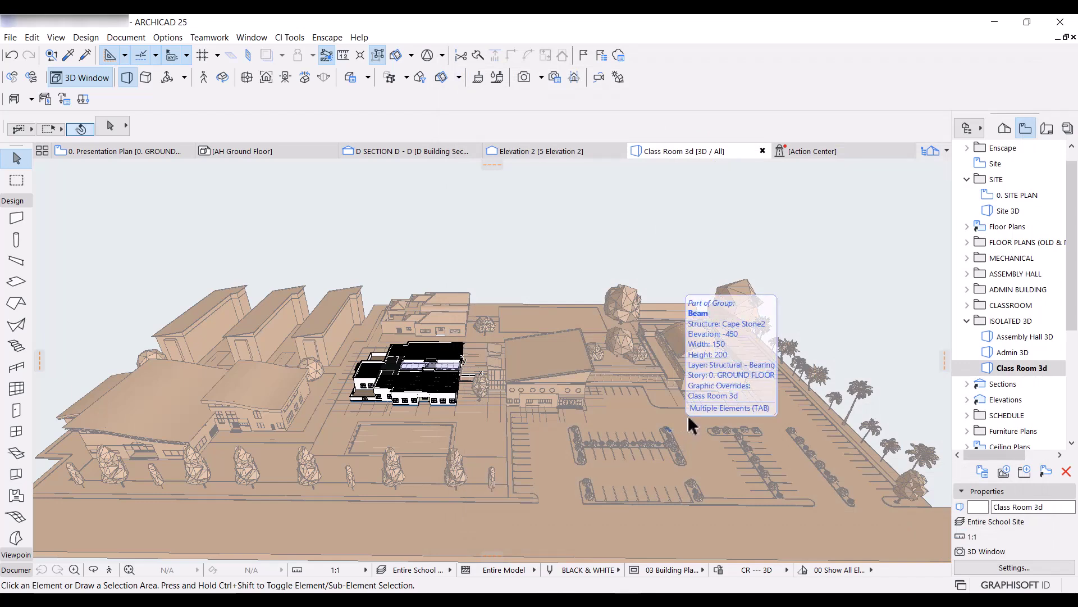
- Open the saved Assembly Hall 3D view
scroll(1011, 394, "up", 1)
double_click(1027, 353)
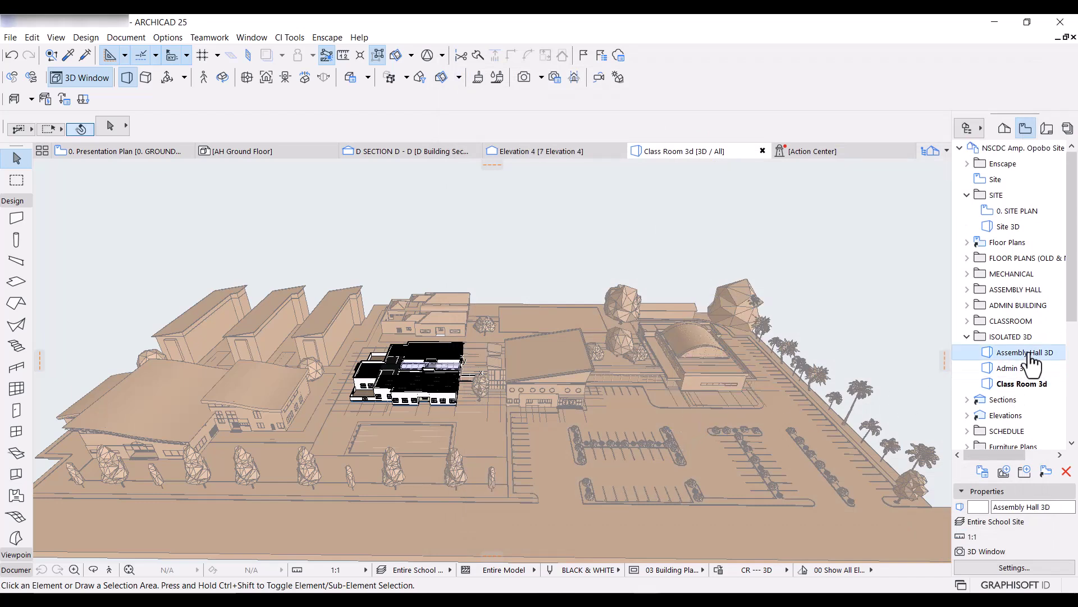
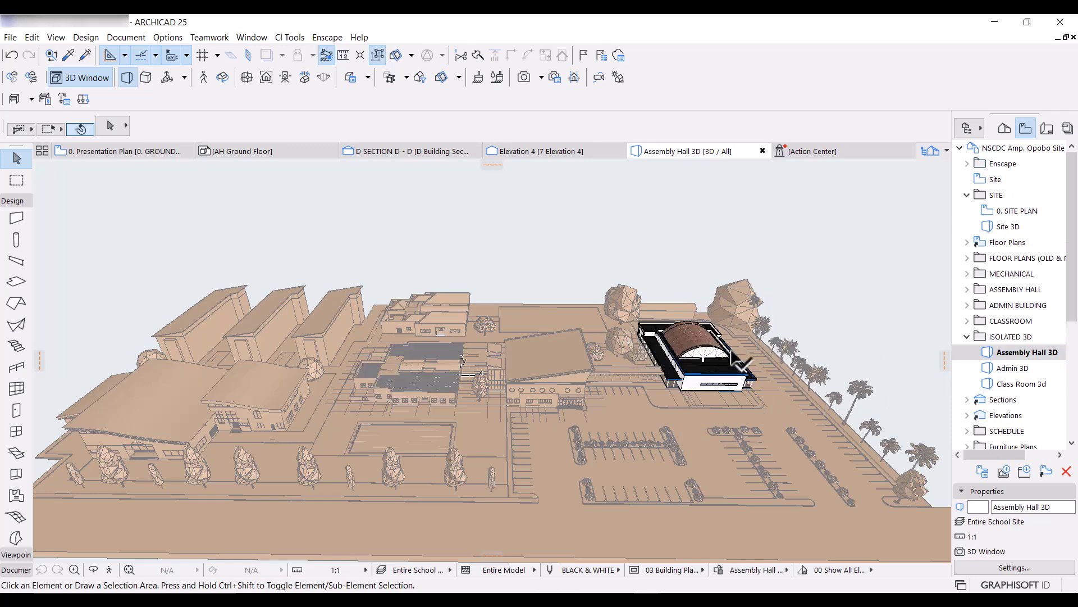
- Apply the AH --- 3D layer combination to show only the assembly hall in the 3D window
scroll(725, 362, "up", 5)
left_click_drag(736, 362, 609, 393)
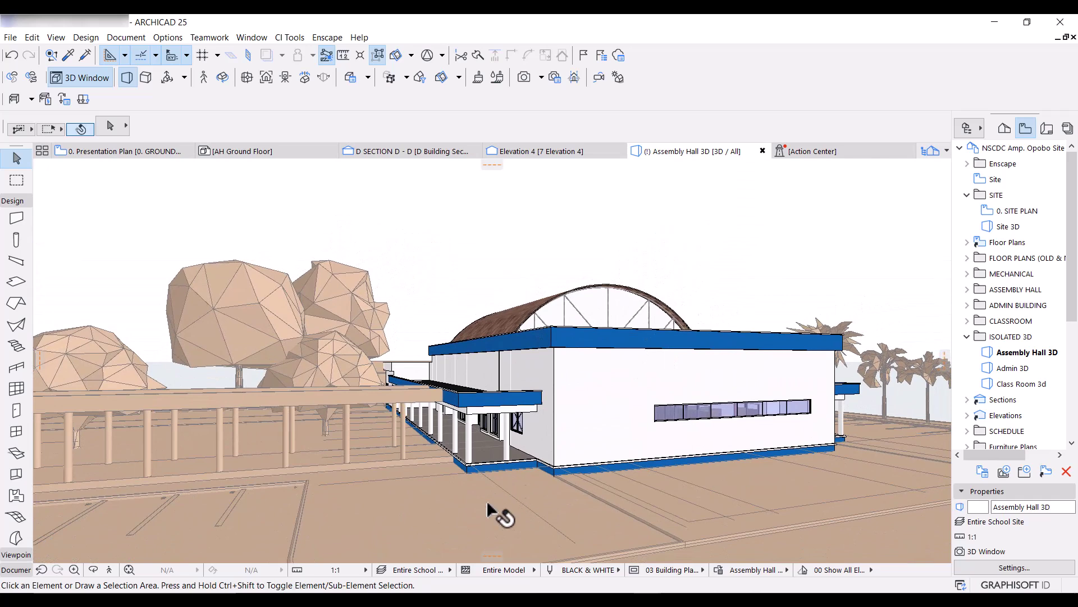
left_click(417, 569)
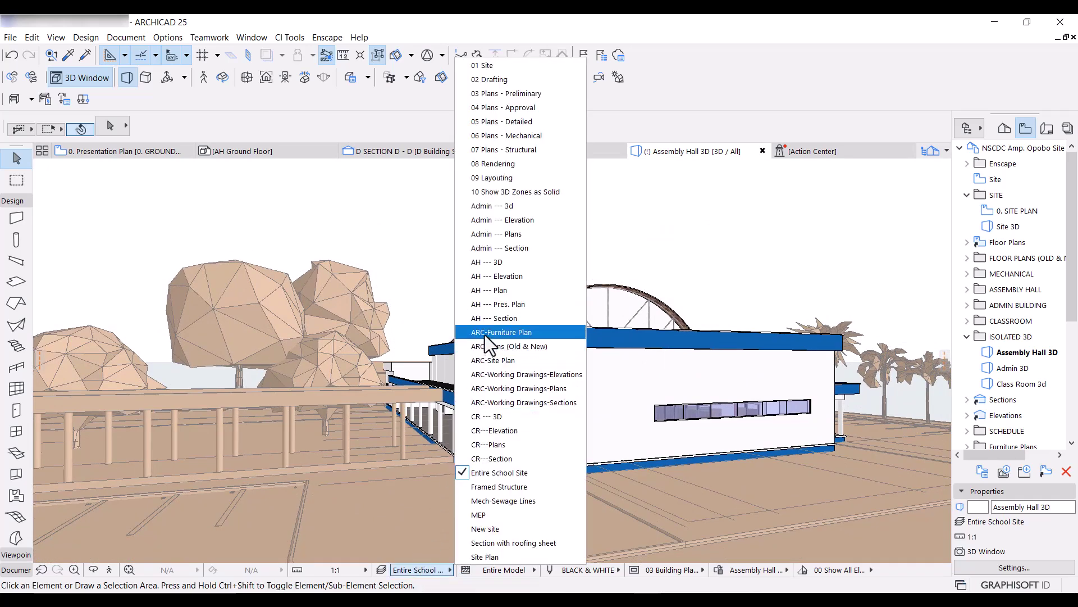
left_click(487, 261)
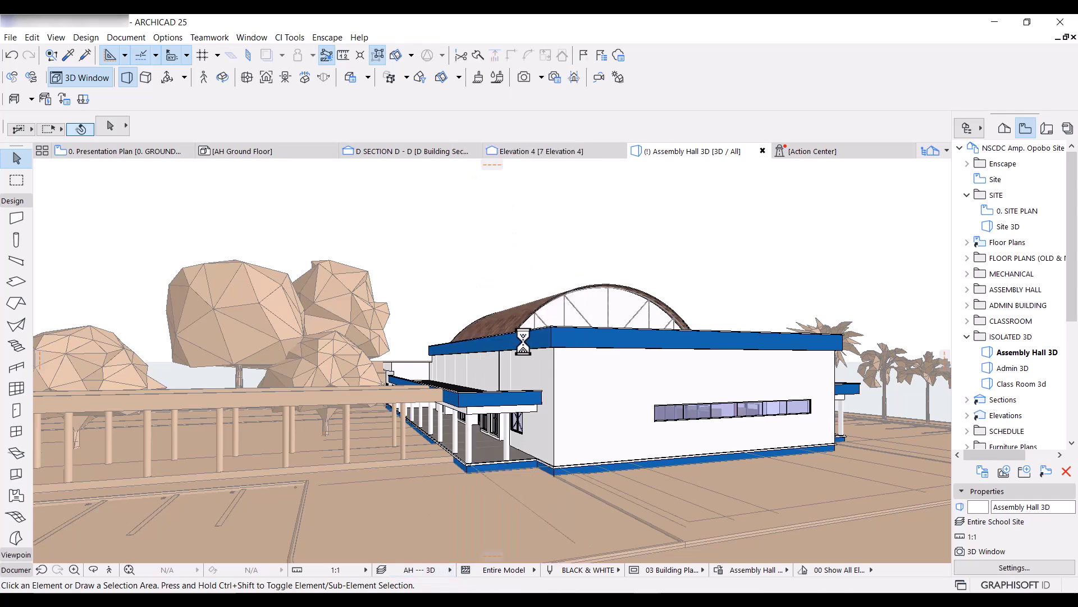
middle_click_drag(452, 388, 544, 368, "shift")
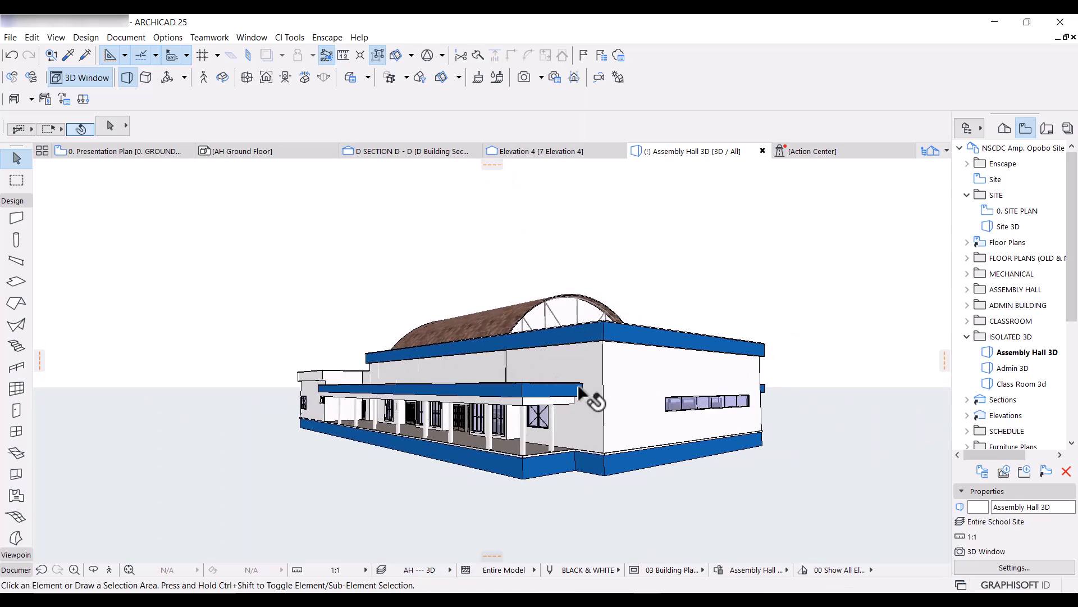
scroll(512, 365, "up", 2)
middle_click_drag(512, 365, 561, 376, "shift")
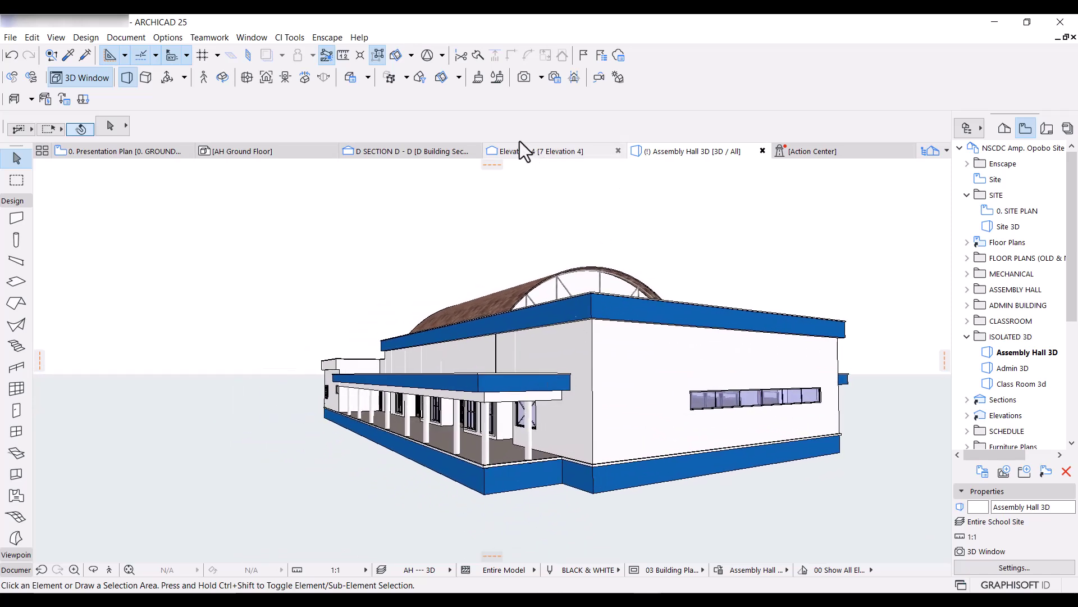
- Turn on the 3D cutaway and place a vertical cutting plane lengthwise through the assembly hall, then finalize it
left_click(441, 80)
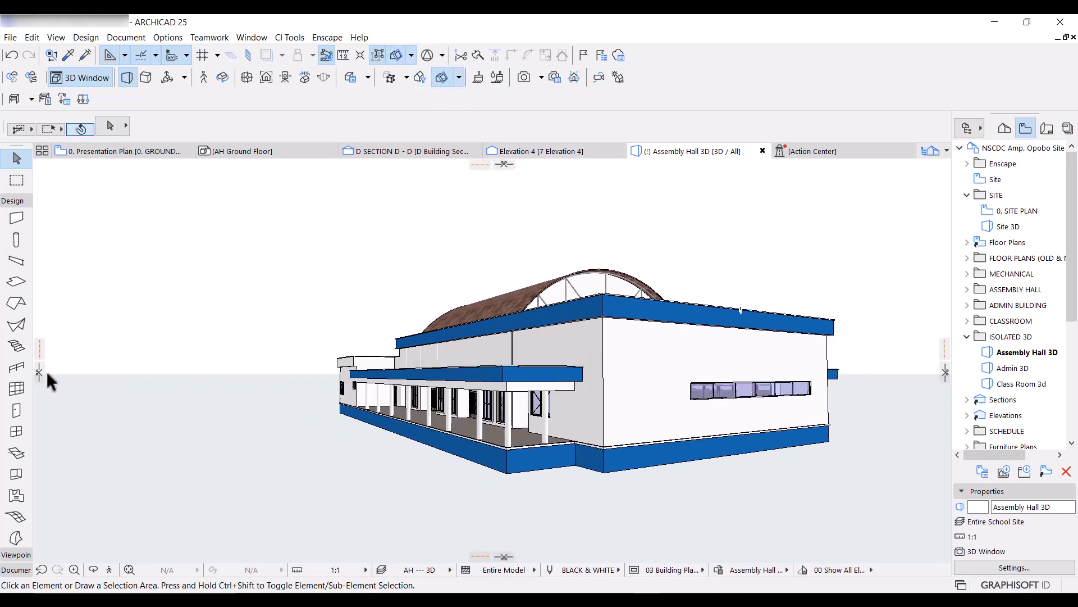
left_click(39, 372)
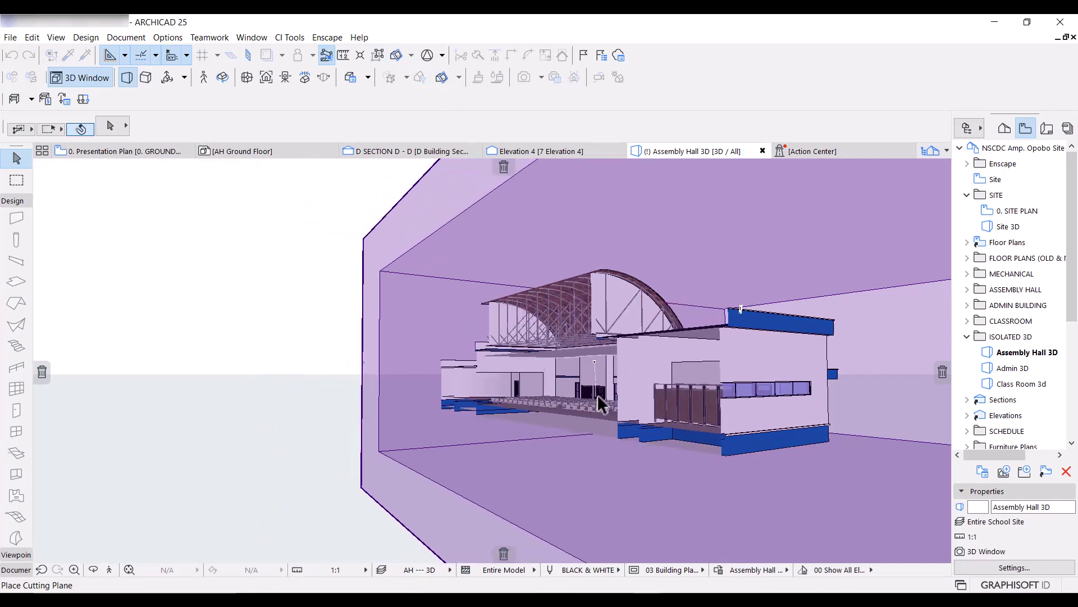
left_click(600, 400)
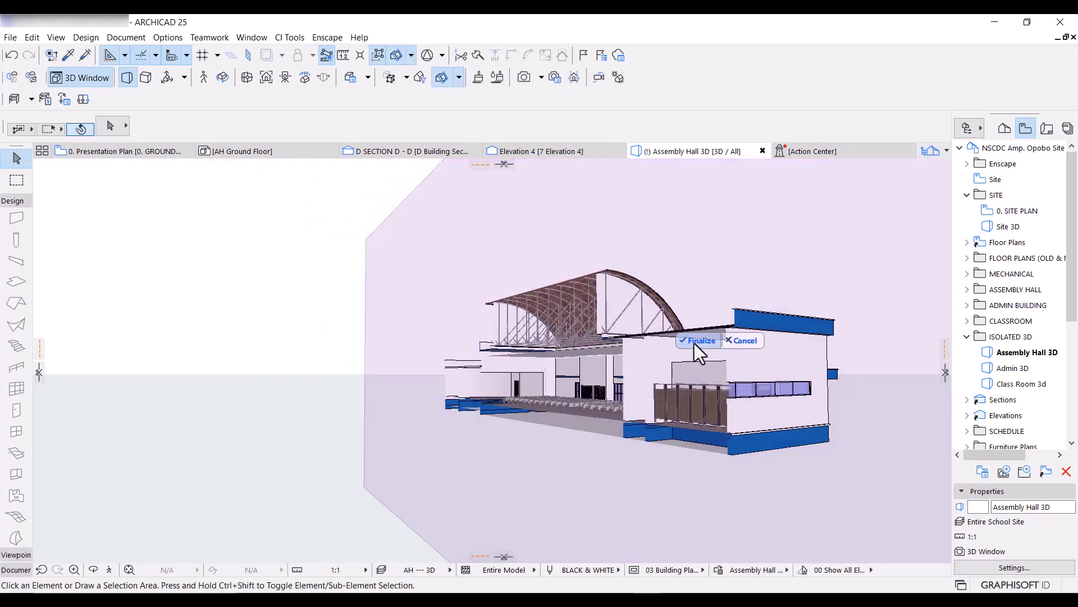
key("Return")
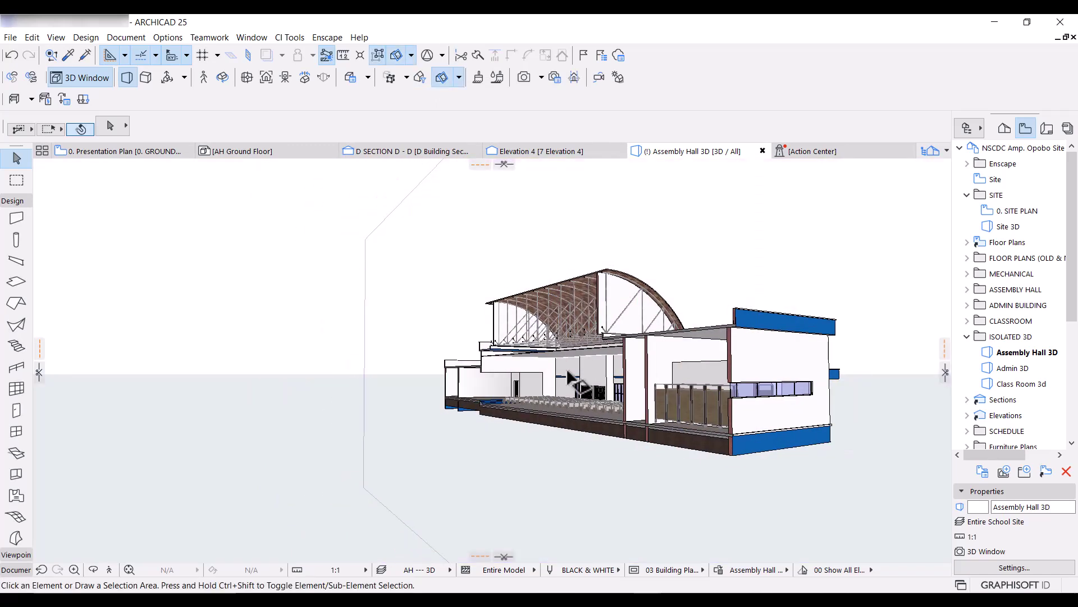
- Examine the cut-open assembly hall's roof trusses, seating and interior rooms from several angles
scroll(652, 367, "up", 5)
scroll(653, 367, "down", 5)
middle_click_drag(653, 367, 495, 343, "shift")
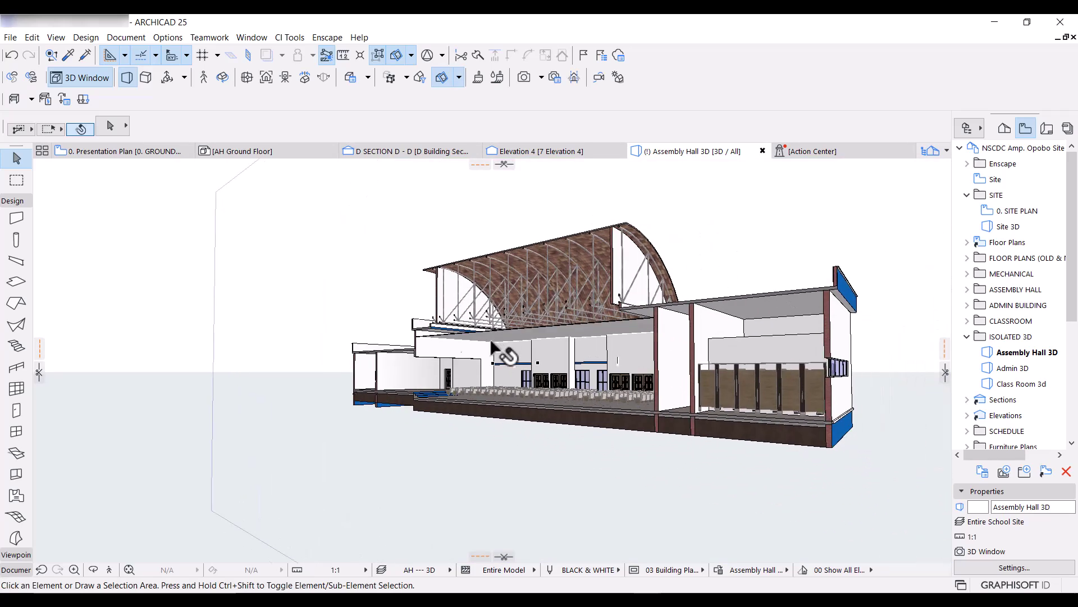
right_click(97, 247)
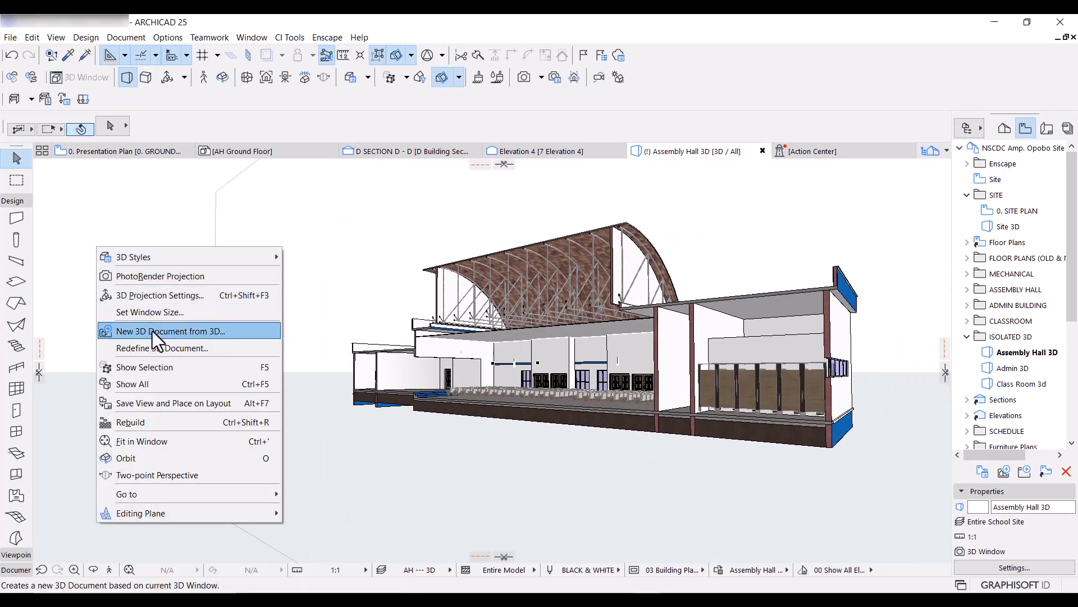
key("Escape")
middle_click_drag(632, 398, 591, 379, "shift")
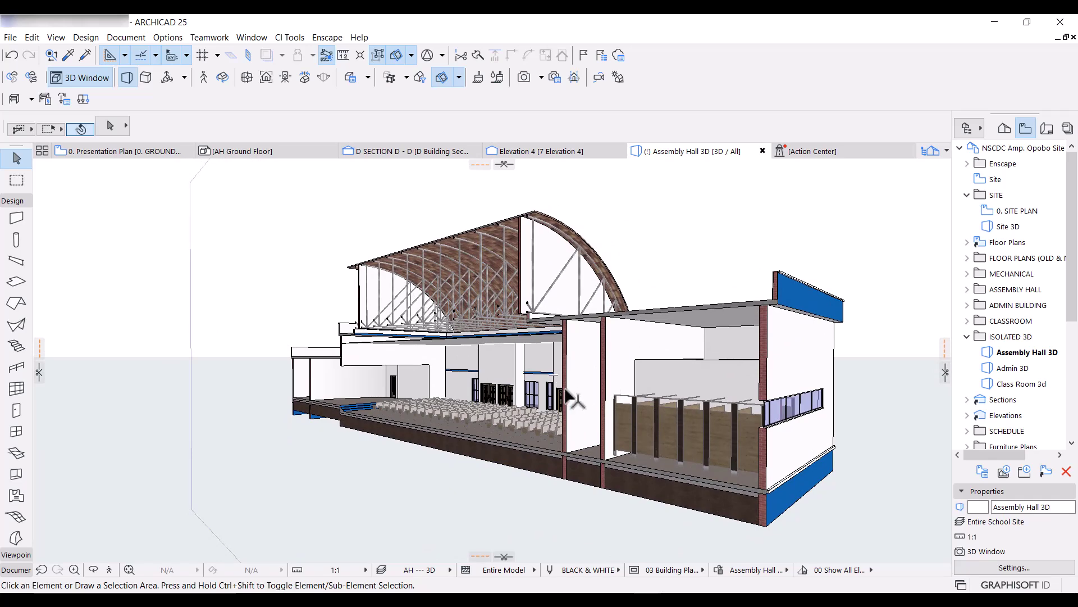
scroll(581, 396, "down", 3)
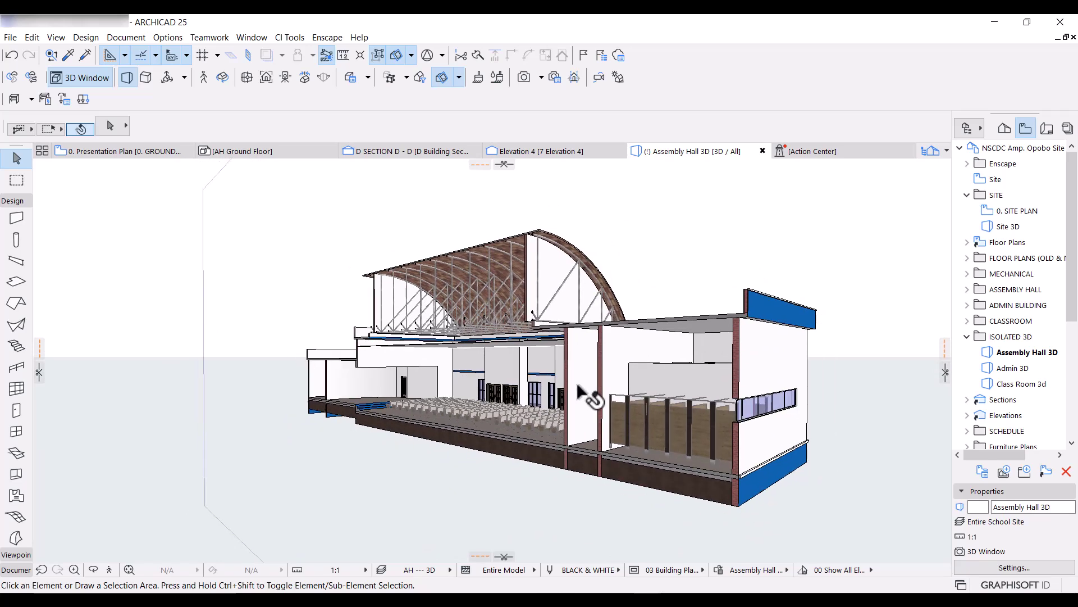
scroll(565, 392, "down", 2)
left_click_drag(308, 309, 42, 375)
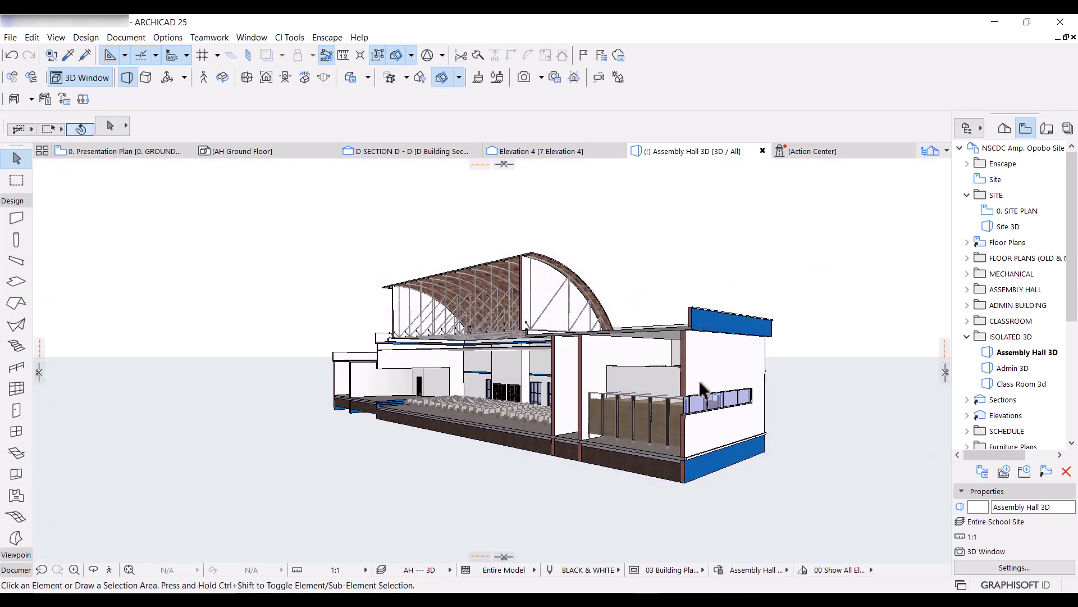
- Open the saved Site 3D view, followed by the saved 0. SITE PLAN view
double_click(1009, 228)
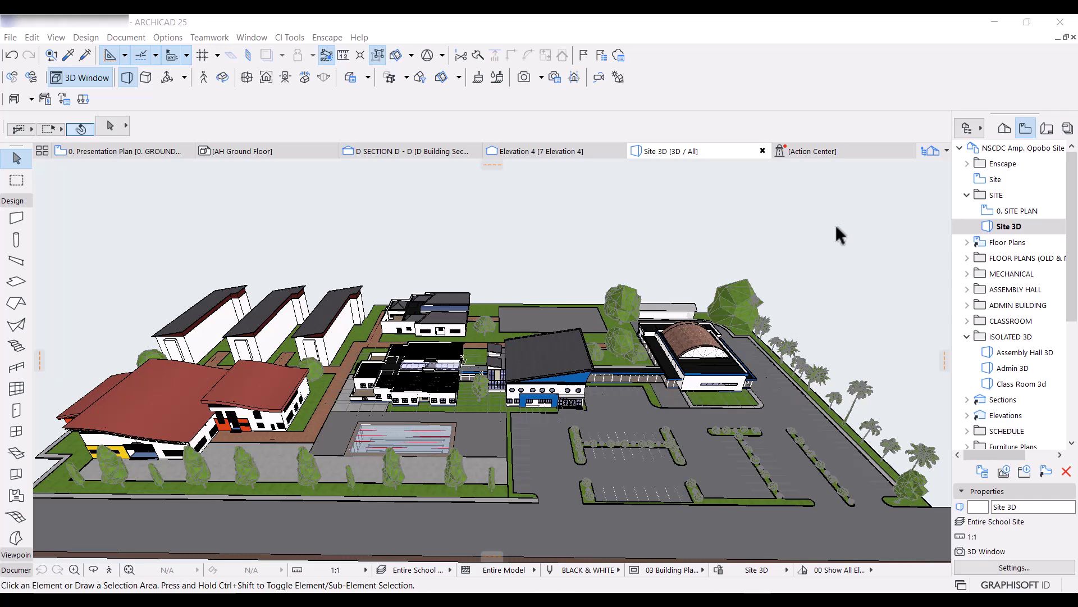
double_click(1019, 212)
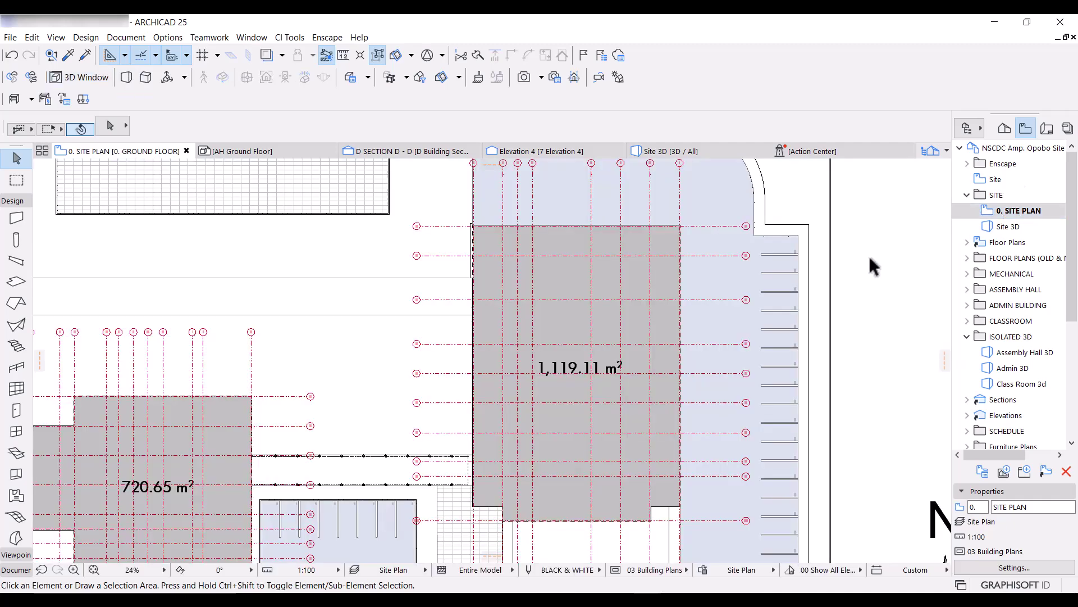
- Show every layer in the site plan through the layer settings and apply the change
key("ctrl+l")
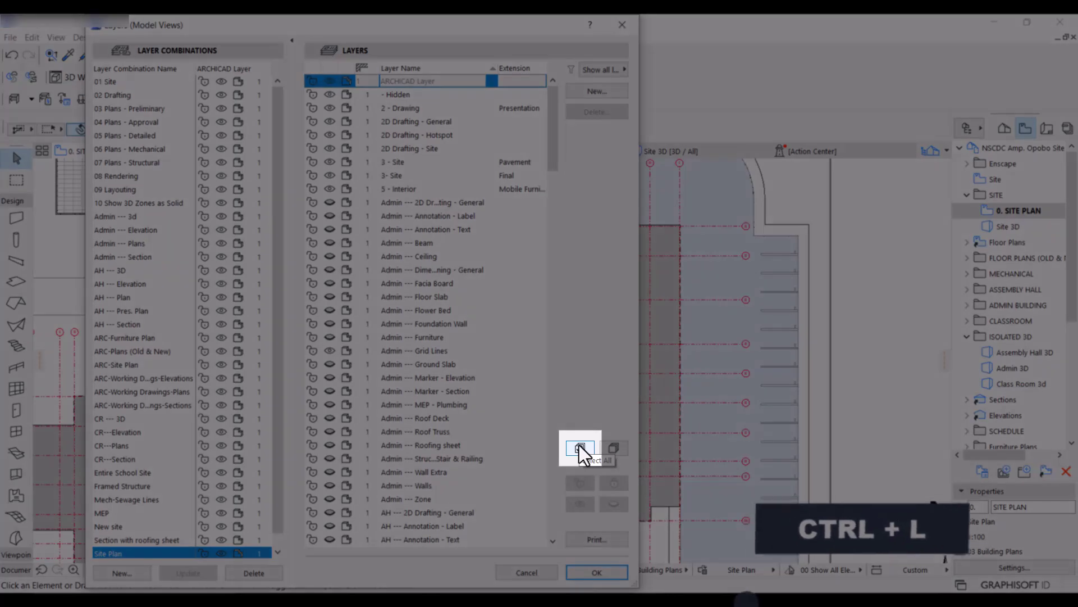
left_click(579, 445)
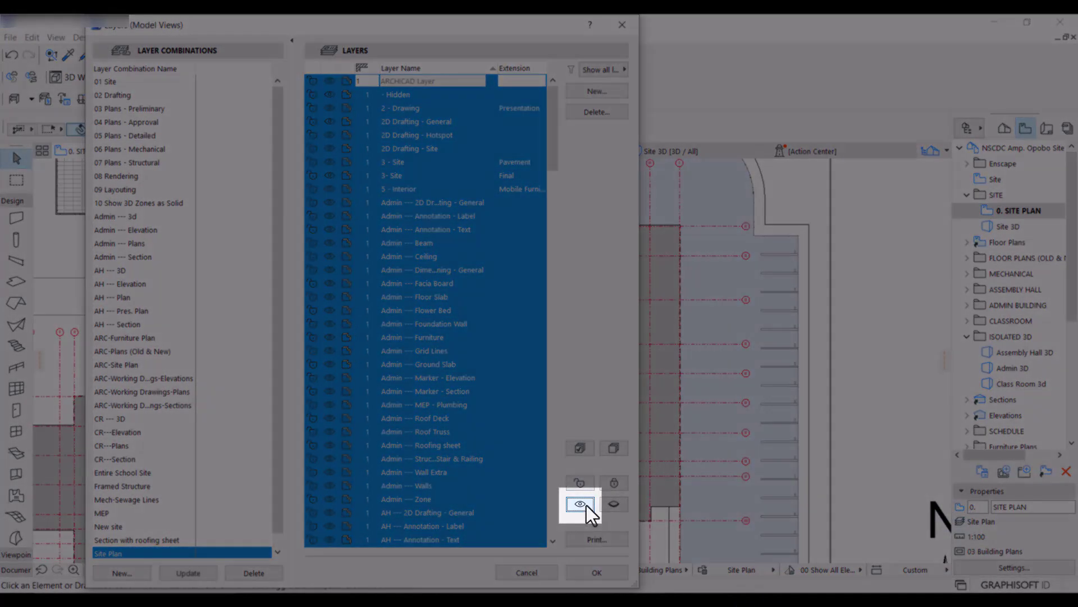
left_click(580, 504)
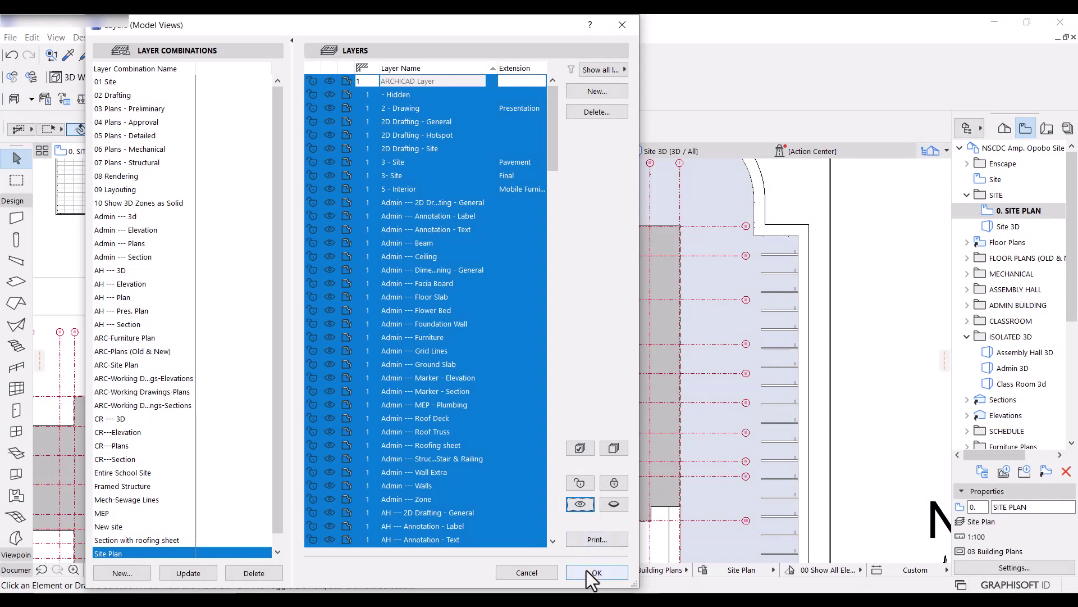
left_click(593, 573)
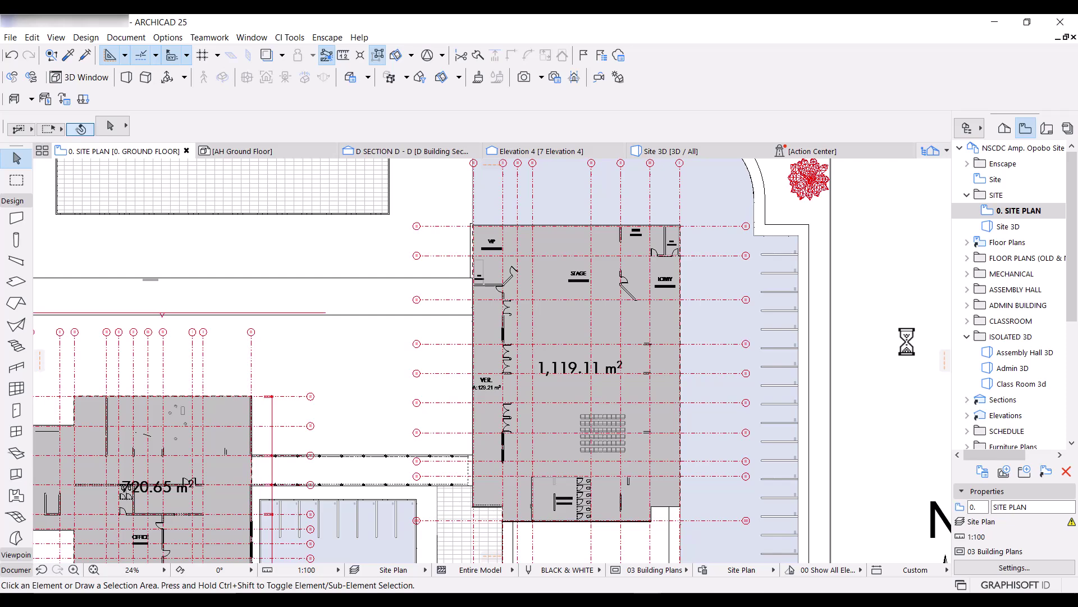
- Examine the site plan with all layers shown, comparing the dimensions, grid lines and trees around the buildings
scroll(898, 319, "down", 3)
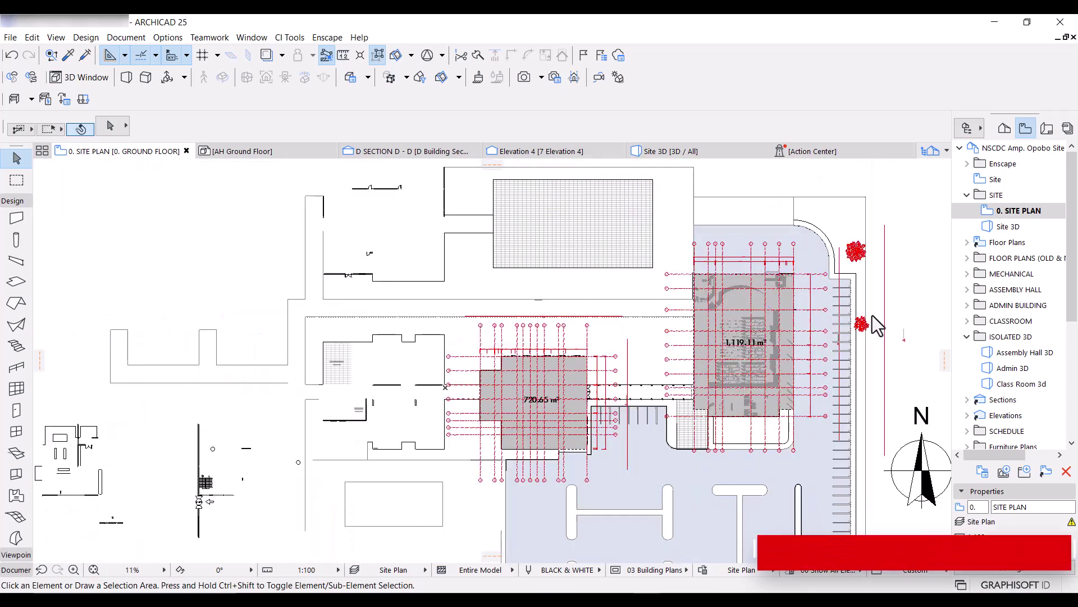
scroll(872, 315, "down", 1)
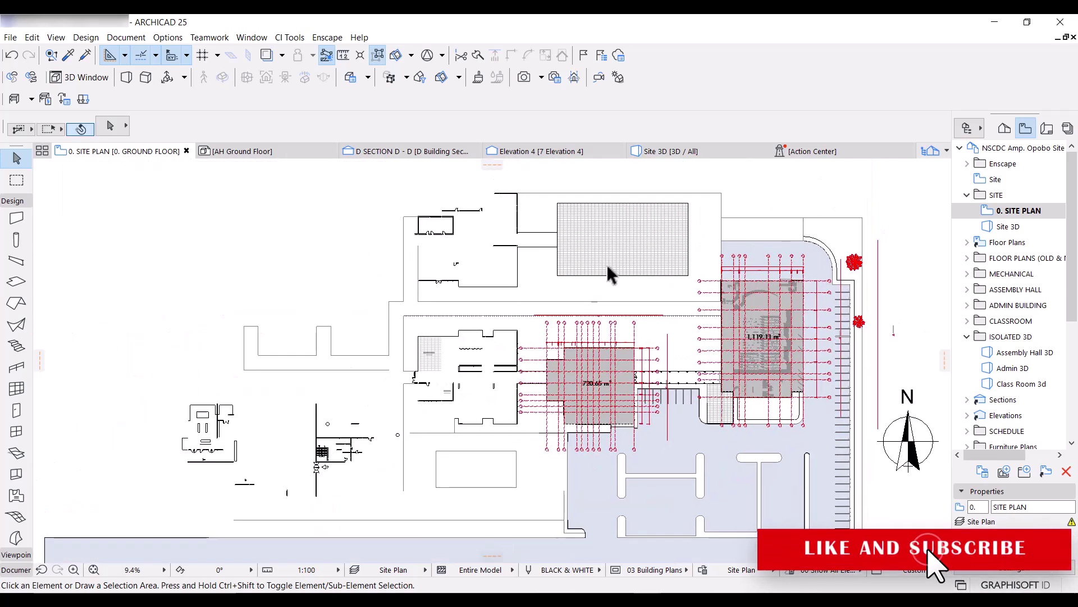
scroll(607, 264, "down", 2)
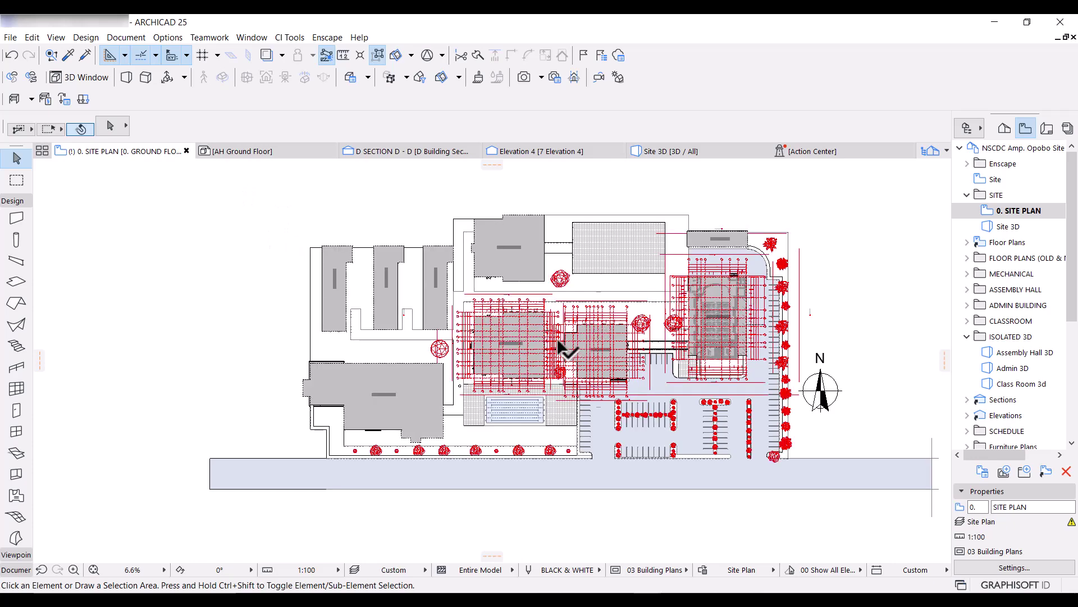
scroll(569, 338, "up", 2)
scroll(533, 376, "up", 4)
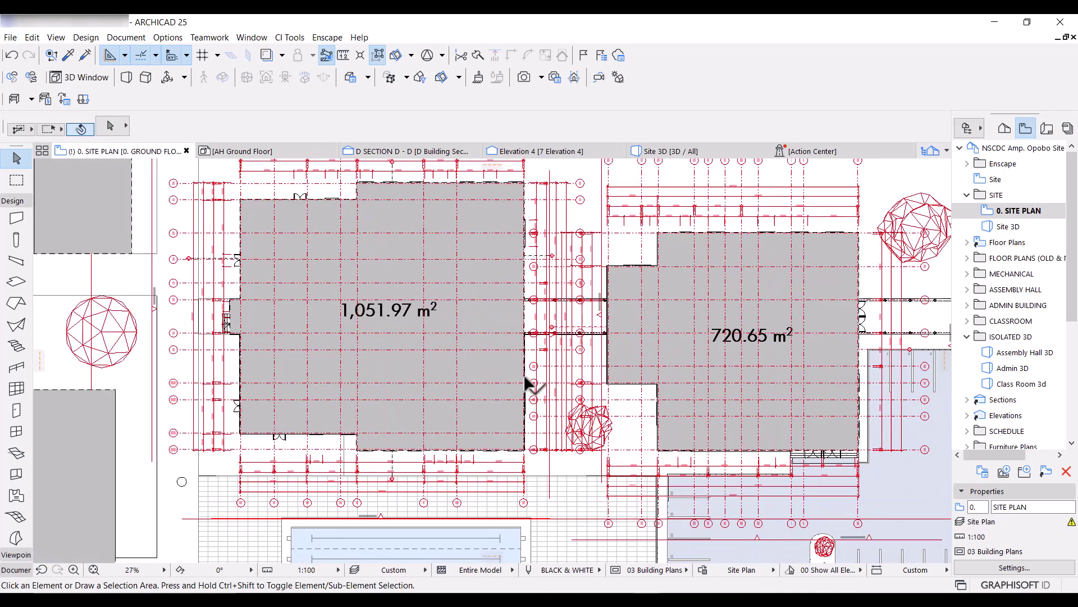
middle_click_drag(548, 343, 541, 373)
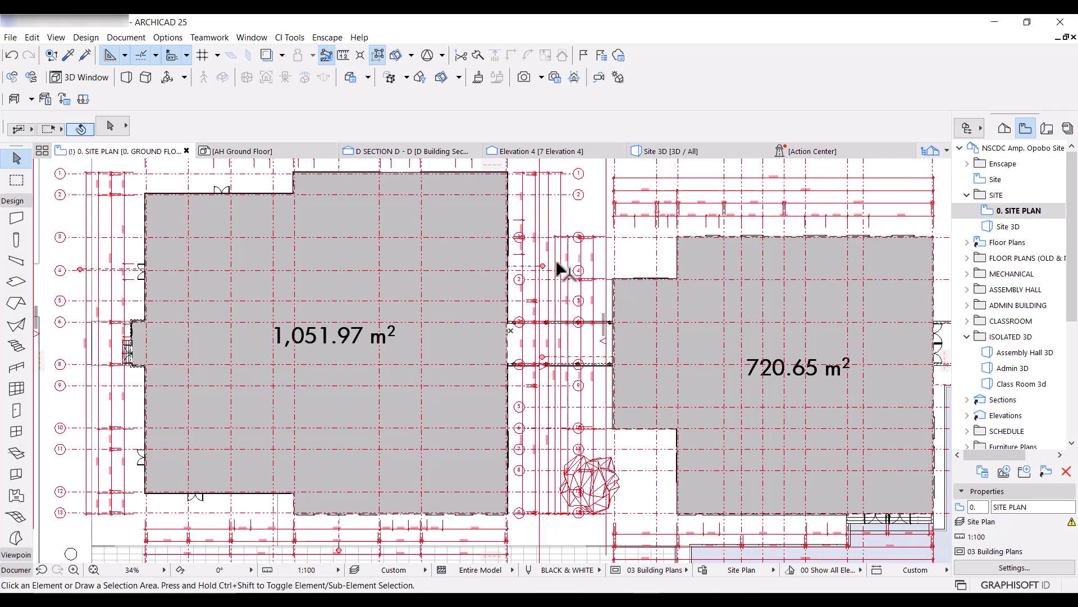
scroll(556, 267, "down", 2)
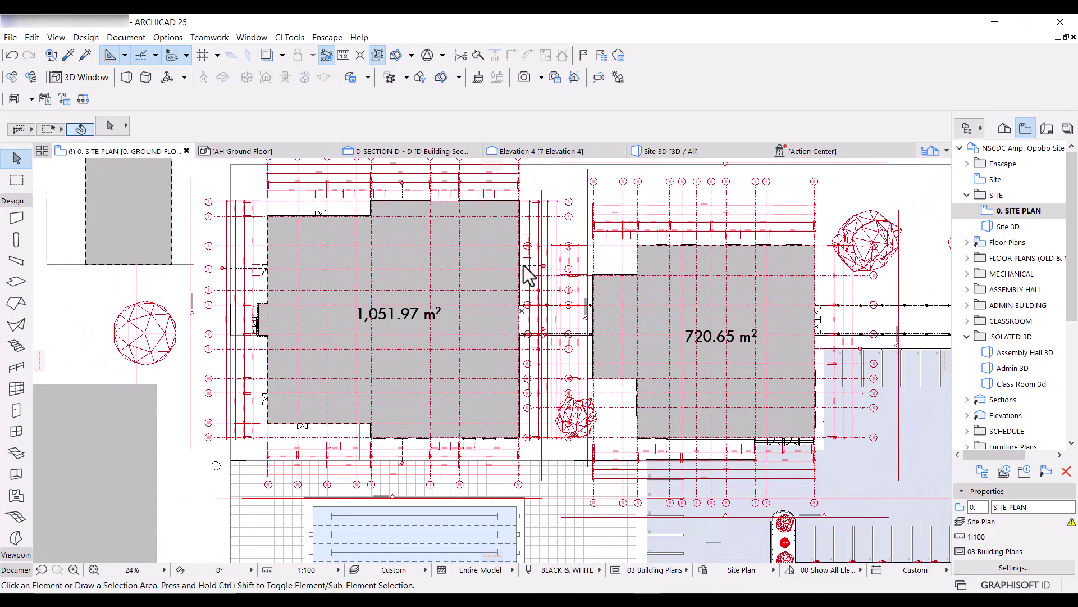
scroll(527, 275, "down", 3)
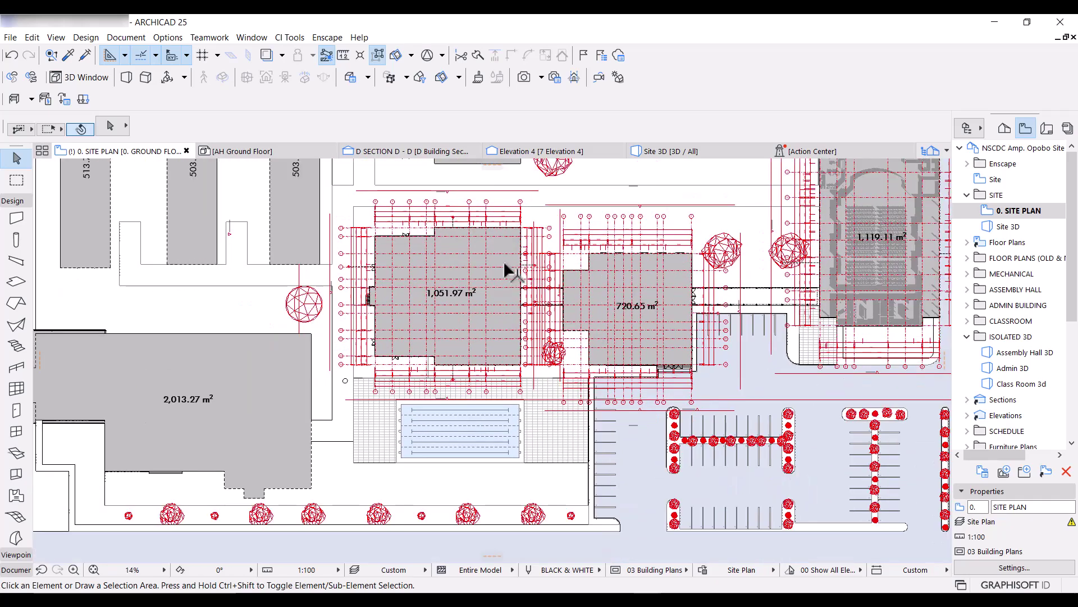
scroll(484, 273, "down", 2)
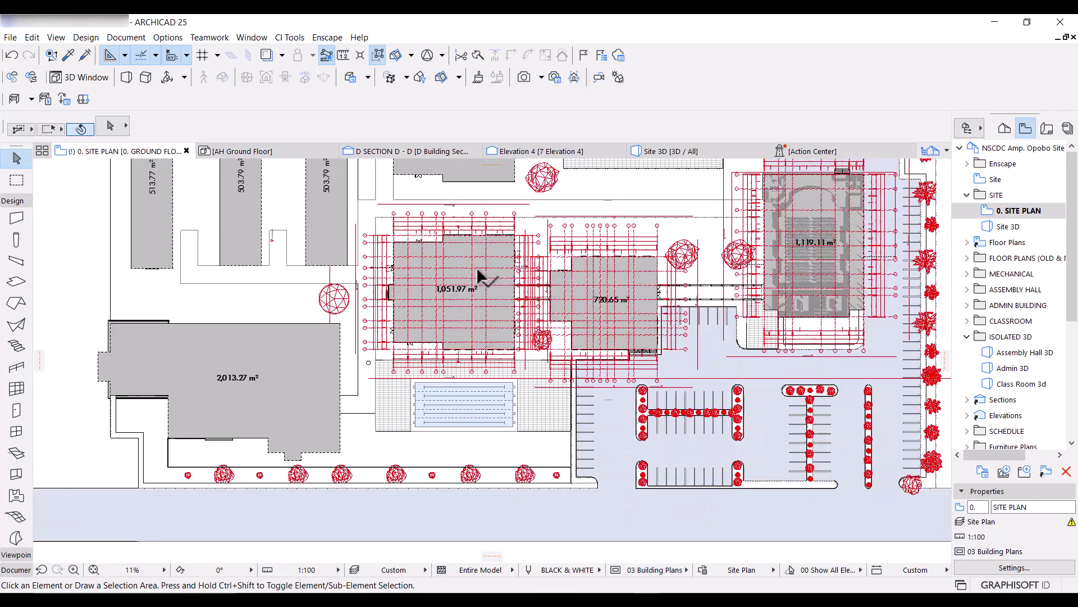
scroll(449, 261, "down", 2)
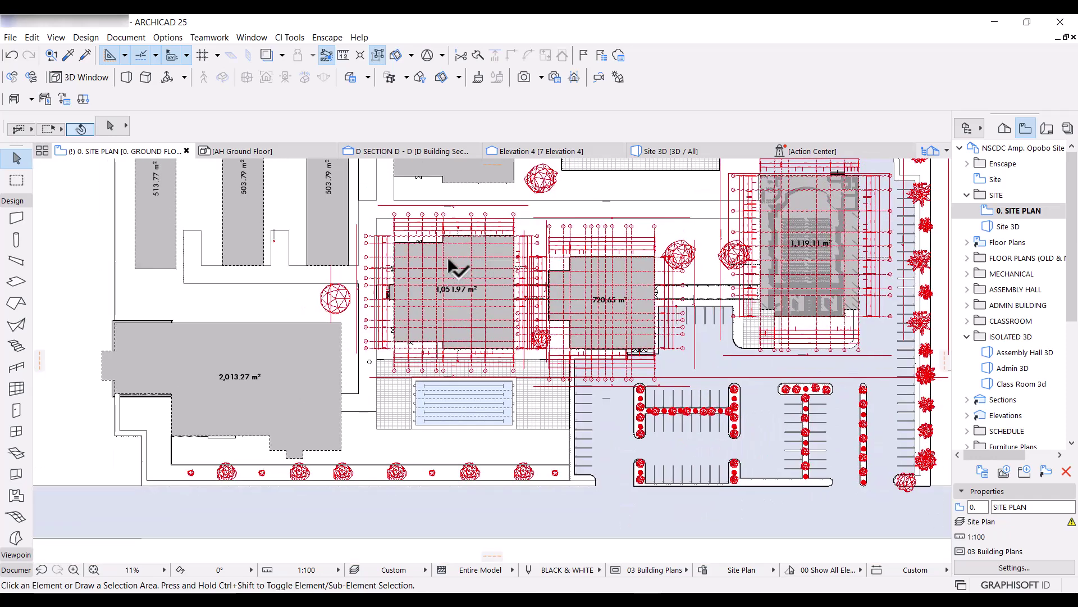
mouse_move(459, 304)
middle_mouse_down()
mouse_move(453, 315)
mouse_move(470, 319)
middle_mouse_up()
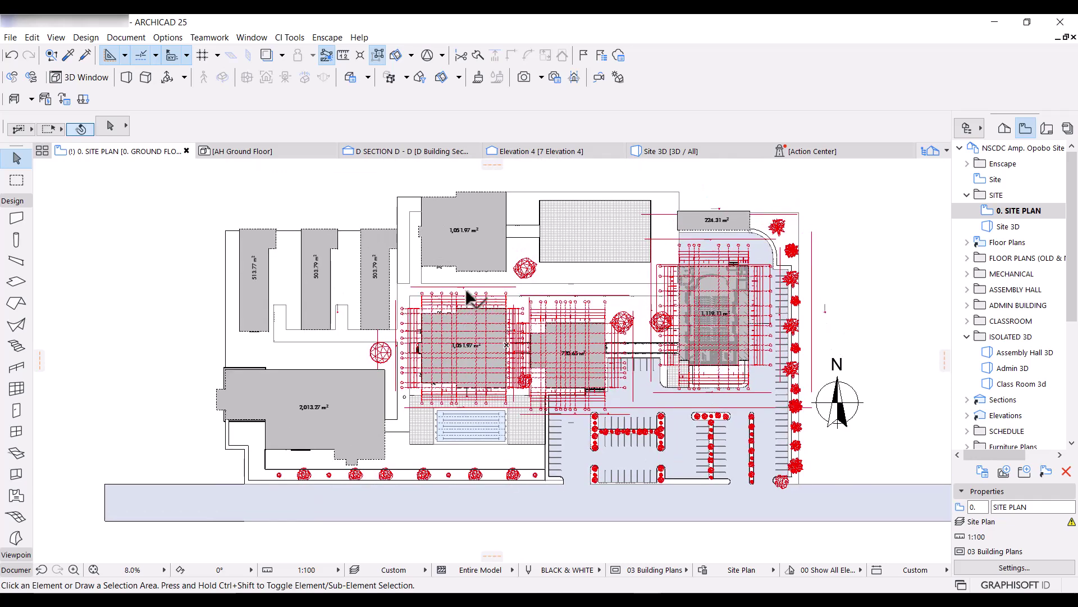
- Reopen the saved 0. SITE PLAN view to restore its layers, and examine the grid lines and building footprints
double_click(1014, 213)
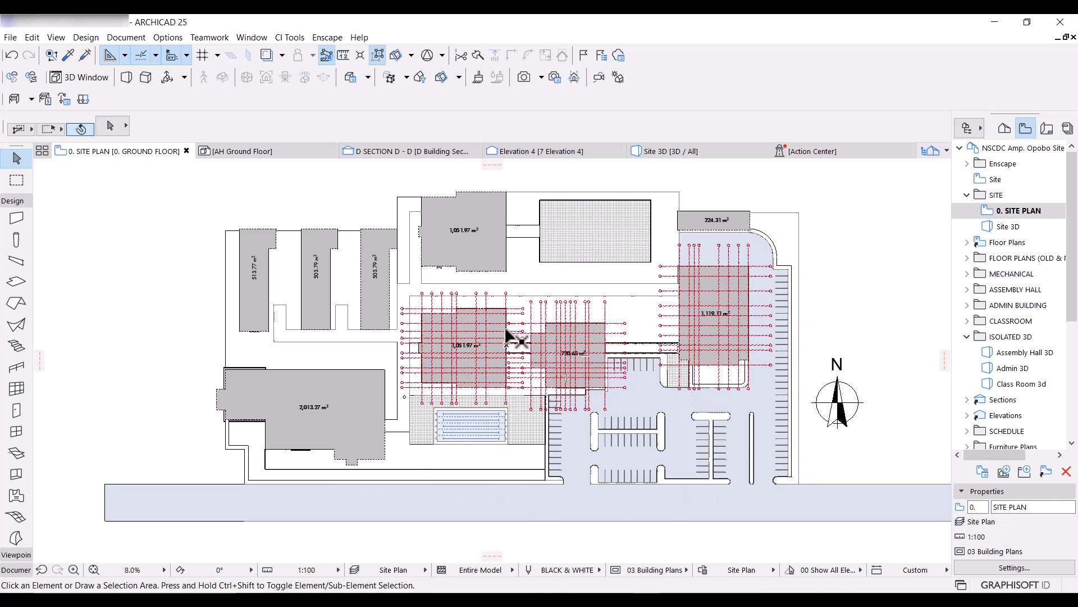
scroll(508, 331, "up", 3)
scroll(507, 330, "up", 1)
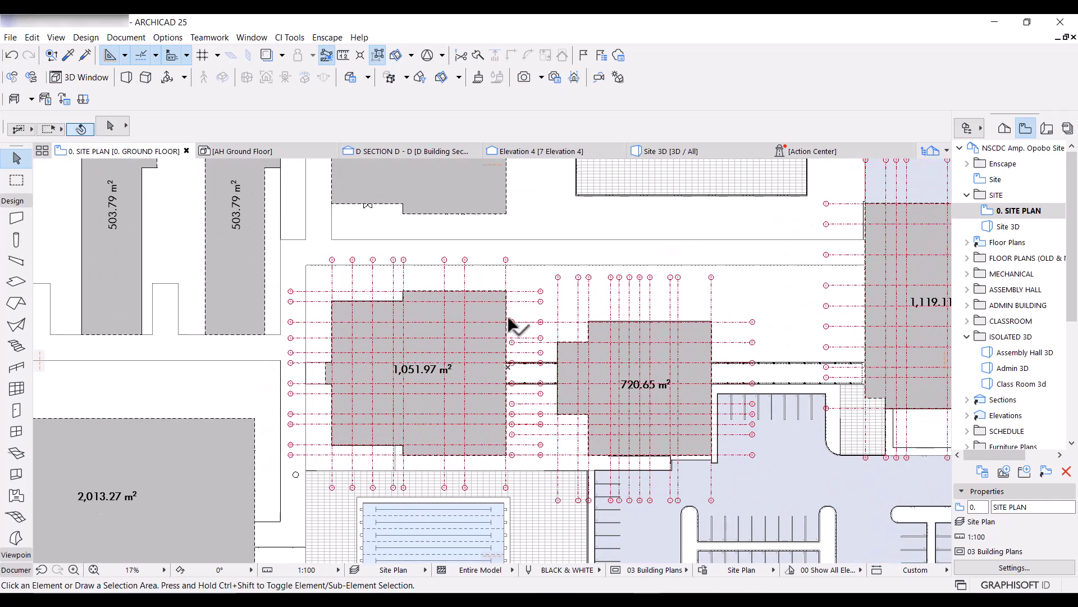
scroll(555, 292, "up", 4)
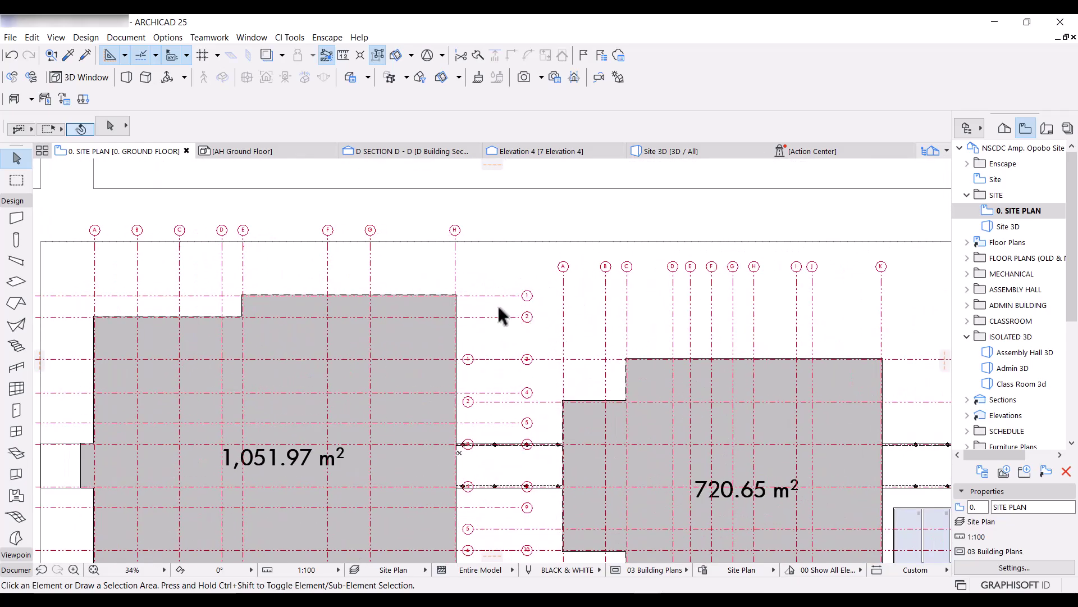
scroll(509, 299, "down", 4)
scroll(485, 297, "down", 4)
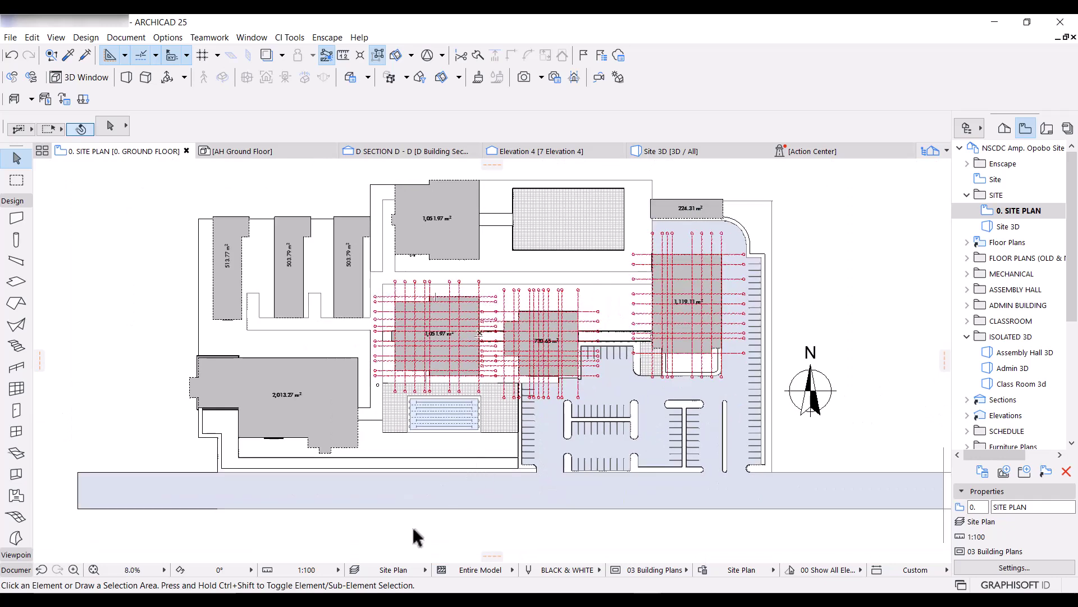
- Check which layer combination the site plan uses in the list of available combinations, keeping the current one
left_click(395, 570)
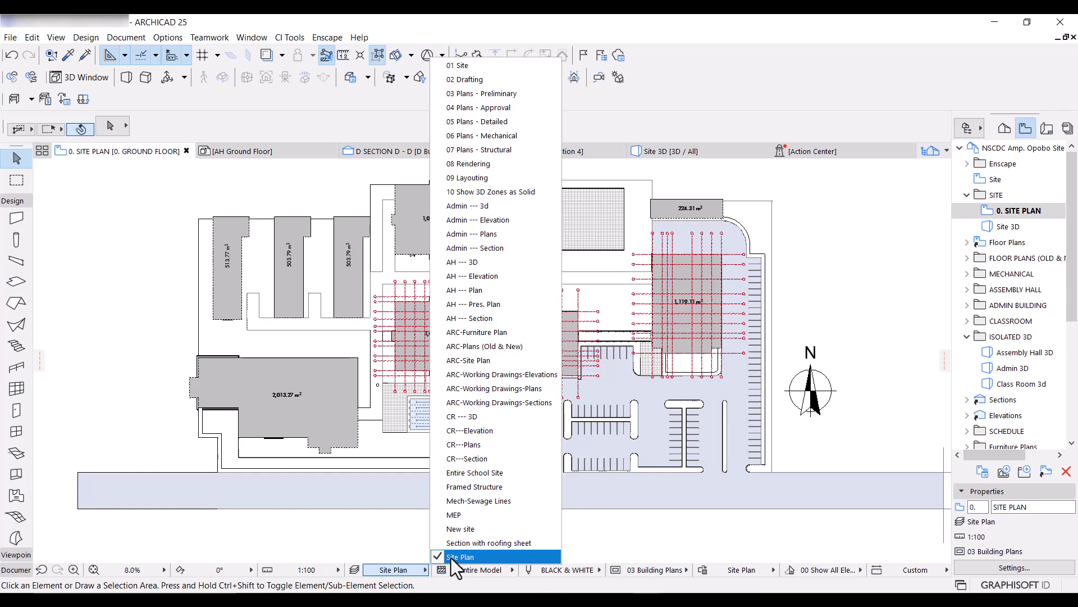
left_click(382, 551)
middle_click_drag(429, 517, 444, 537)
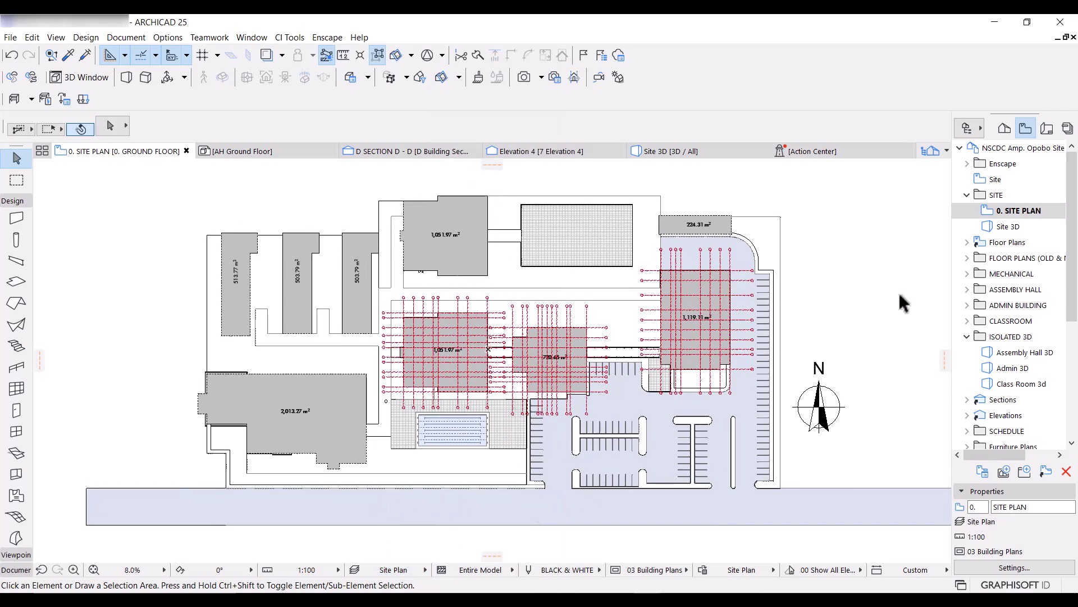
- Open the classroom's saved 0. C.R FLOOR PLAN view and examine its rooms, grid lines and dimensions
left_click(968, 323)
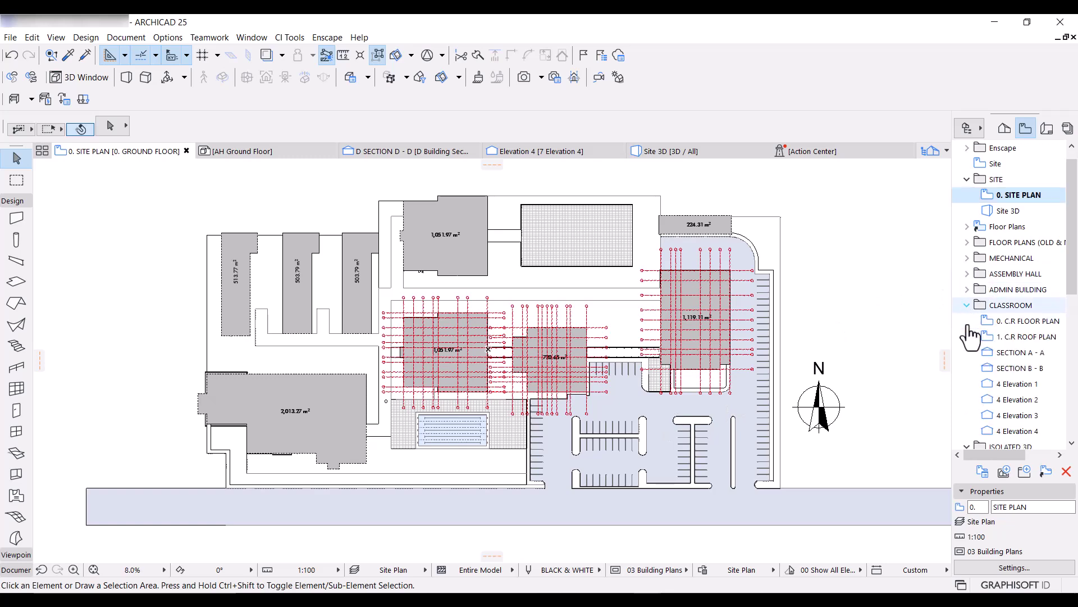
left_click(1021, 323)
double_click(1020, 324)
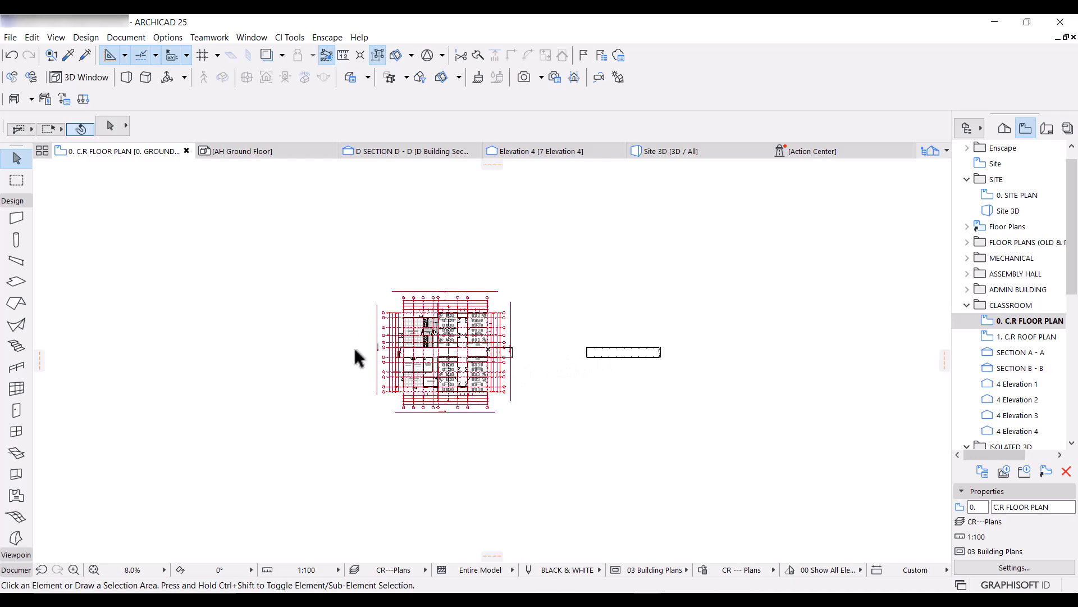
scroll(355, 352, "up", 5)
scroll(645, 389, "up", 3)
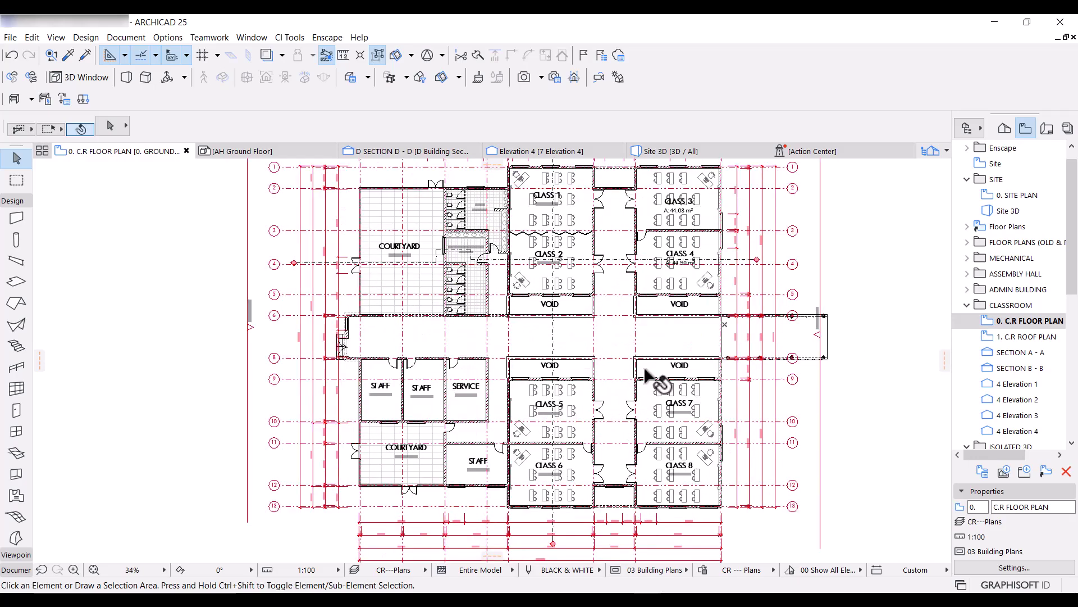
scroll(640, 388, "down", 2)
middle_click_drag(640, 388, 638, 386)
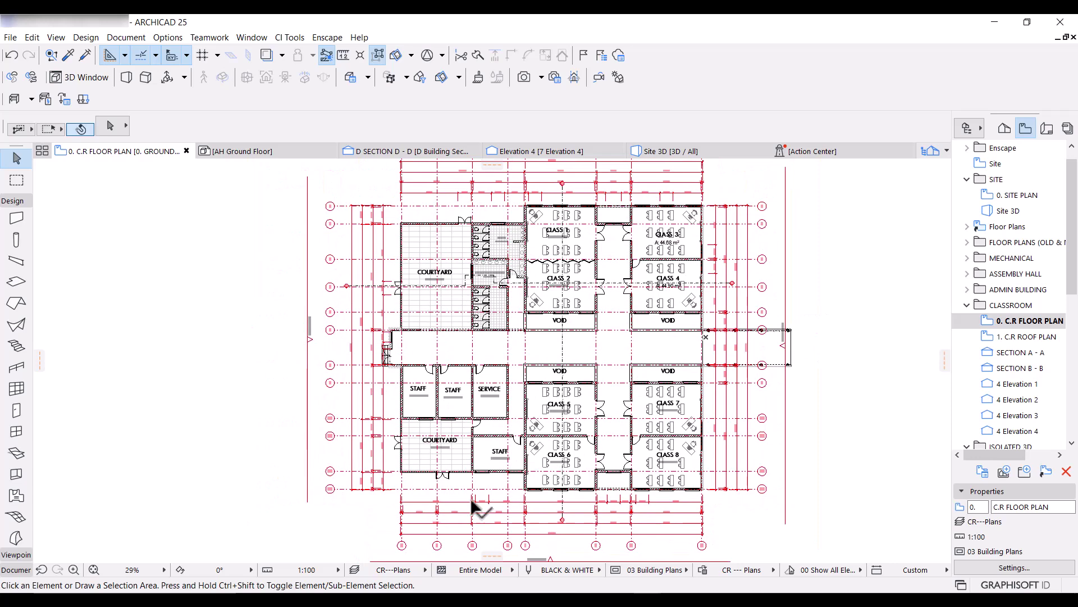
- Review the visibility of the CR layers in the CR---Plans layer combination and close the layer settings
key("ctrl+l")
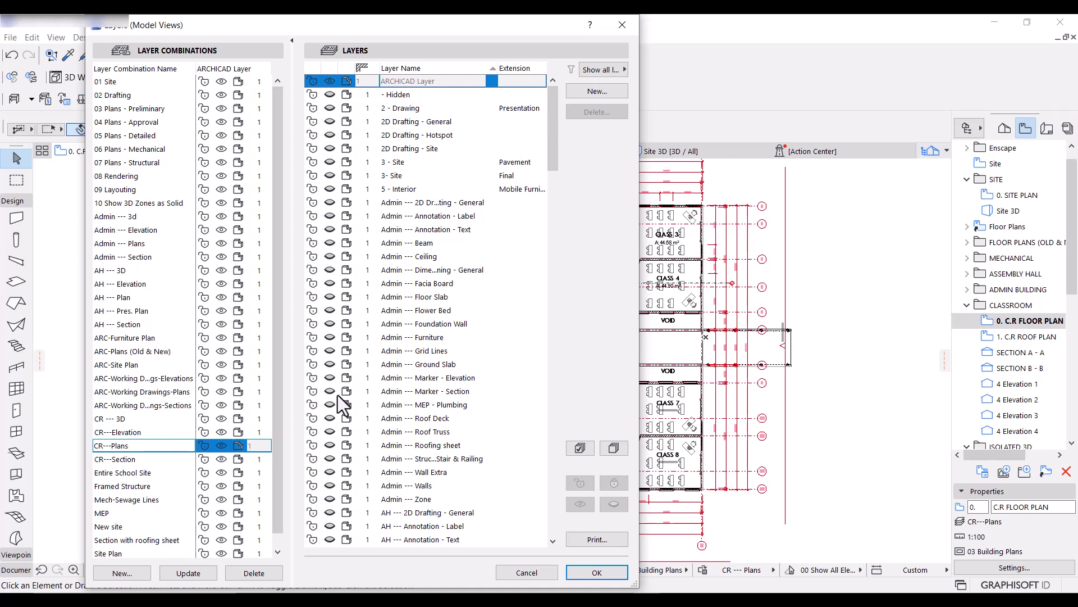
left_click_drag(551, 134, 561, 328)
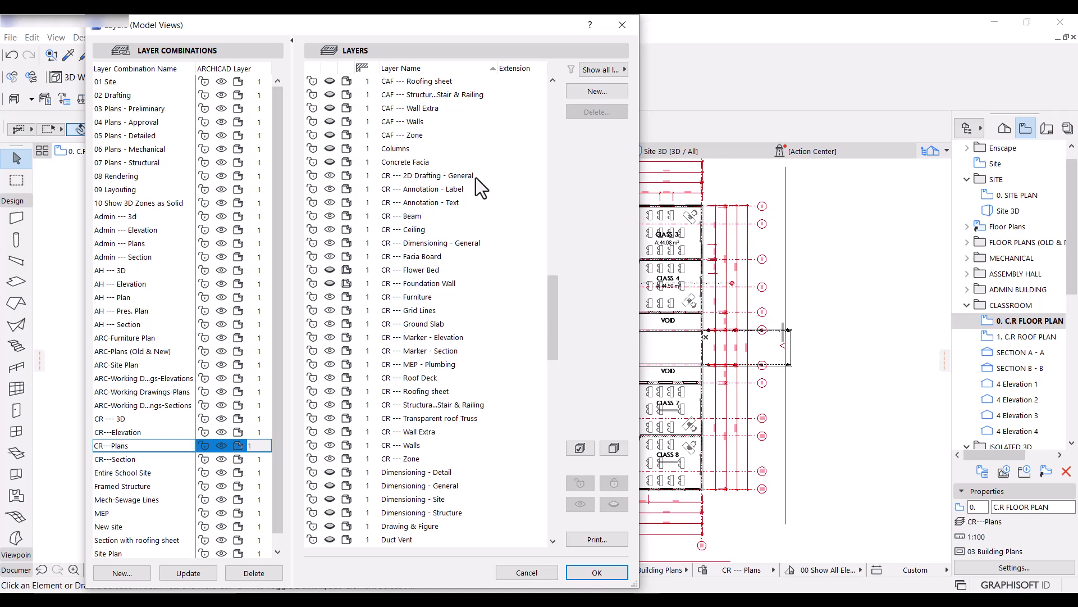
left_click(620, 23)
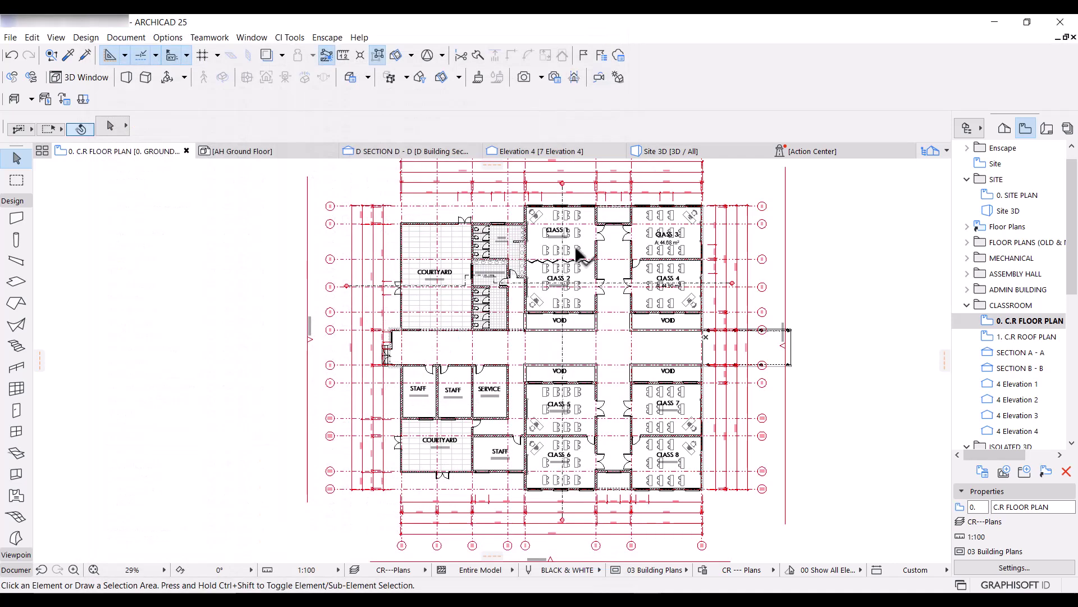
scroll(524, 293, "down", 3)
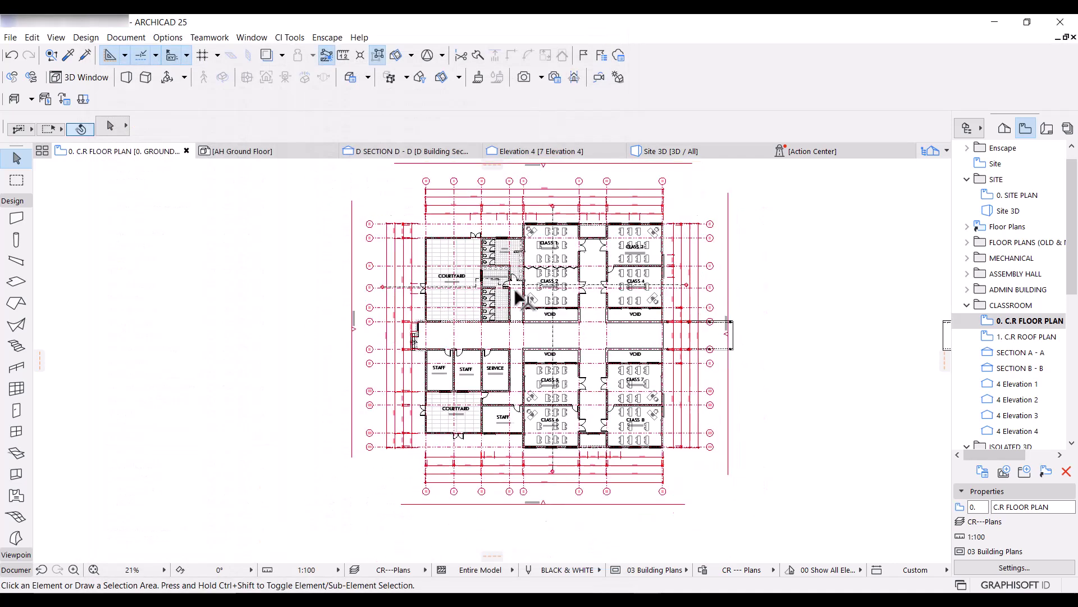
- Open the admin building's saved GROUND FLOOR PLAN view and view the whole isolated plan
left_click(967, 289)
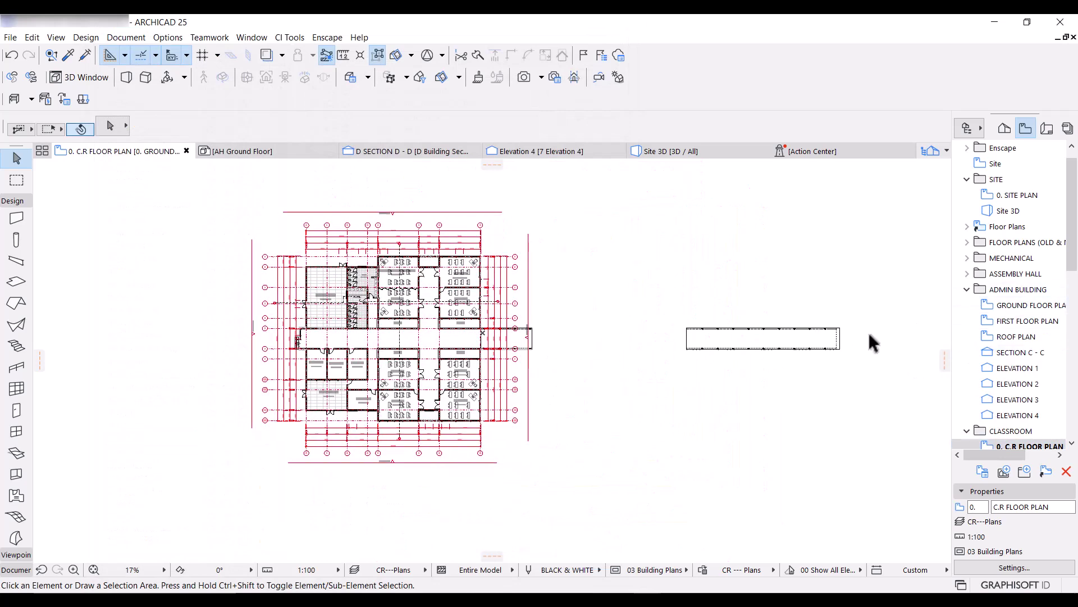
left_click(1029, 306)
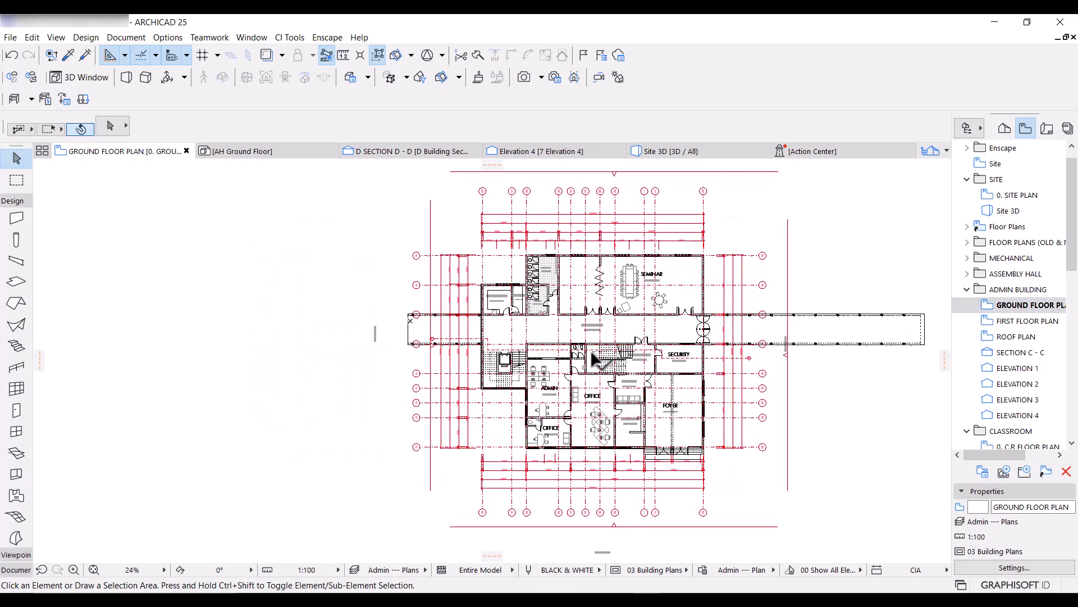
scroll(578, 365, "down", 1)
scroll(536, 371, "down", 3)
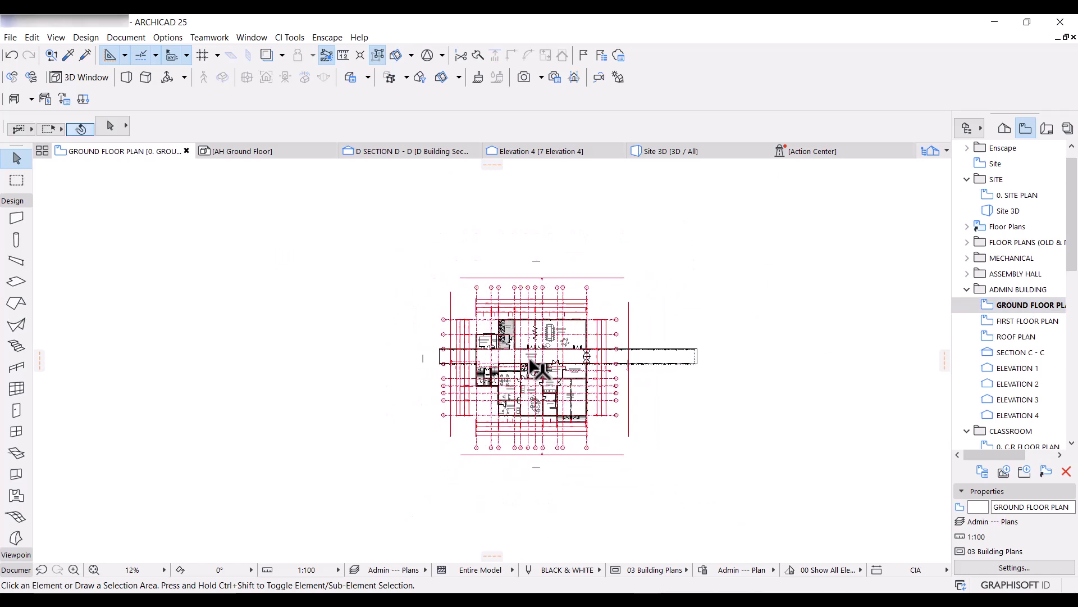
- Compare the saved 0. SITE PLAN view with the admin building's GROUND FLOOR PLAN view, finishing on the admin plan
left_click(1019, 196)
double_click(1021, 202)
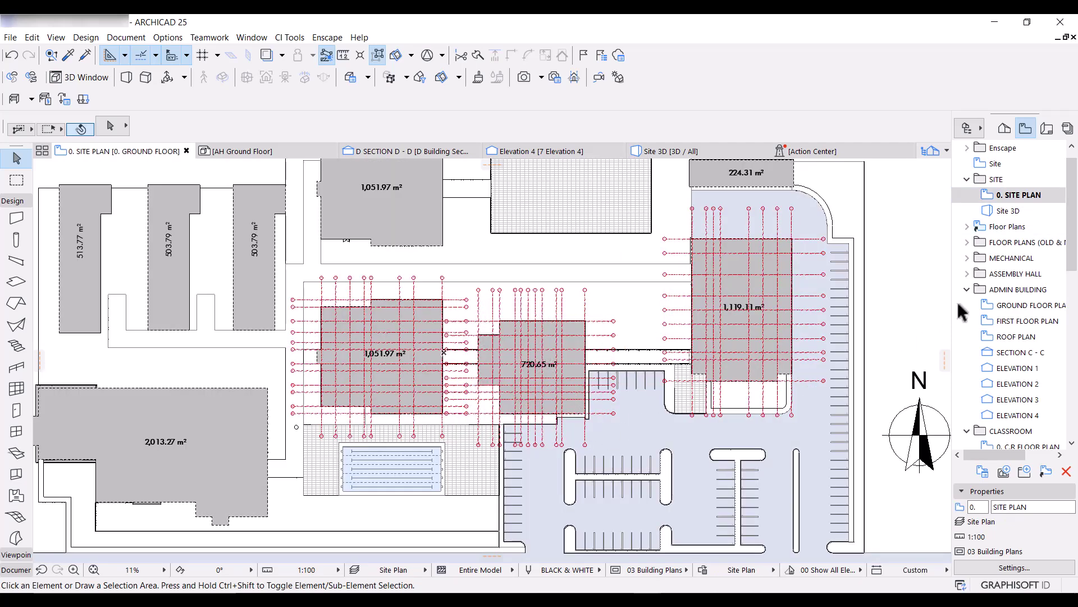
left_click(1031, 305)
double_click(1031, 305)
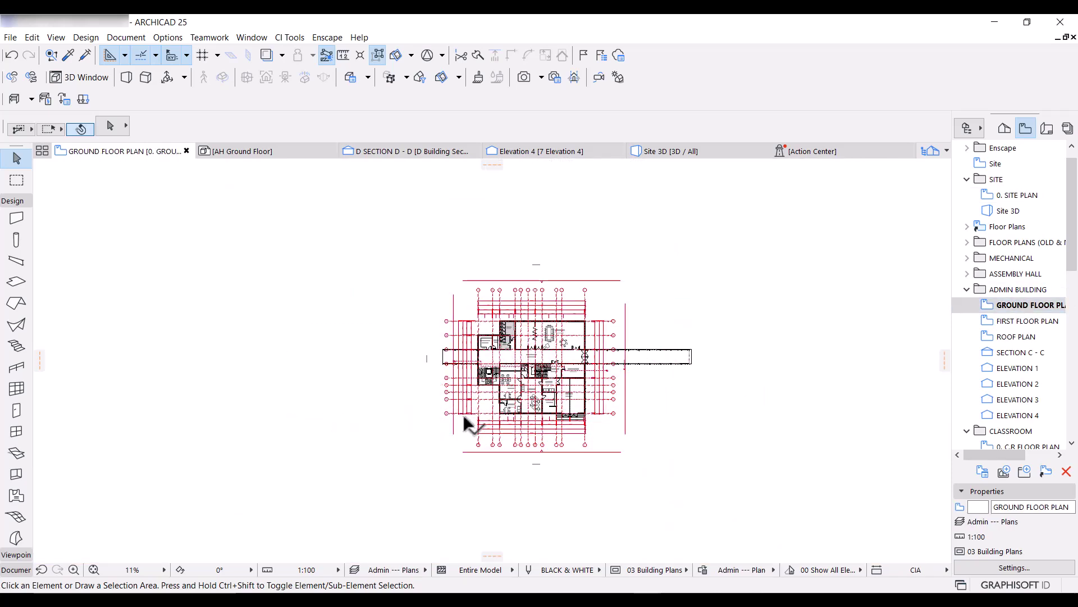
scroll(469, 422, "up", 5)
middle_click_drag(634, 257, 636, 259)
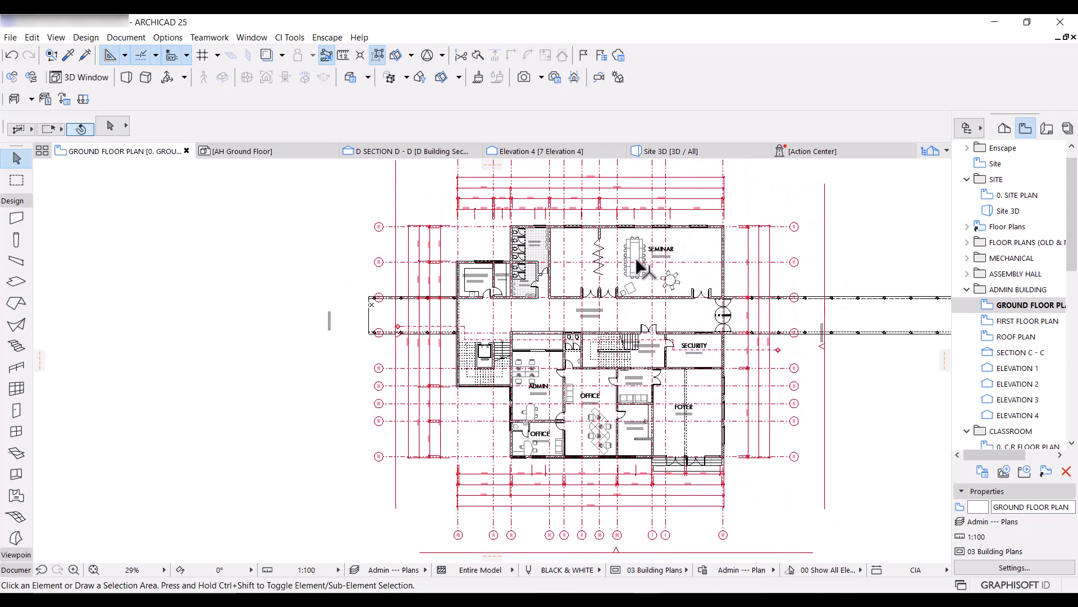
- Review the visibility of the Admin and AH layers in the Admin --- Plans layer combination and close the layer settings
key("ctrl+l")
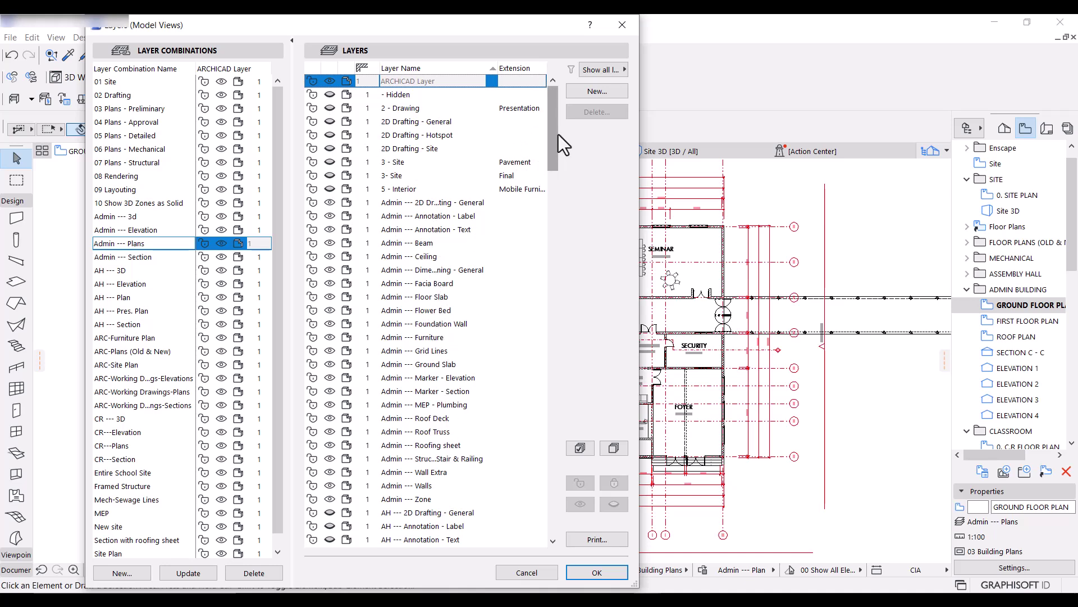
left_click_drag(553, 146, 554, 209)
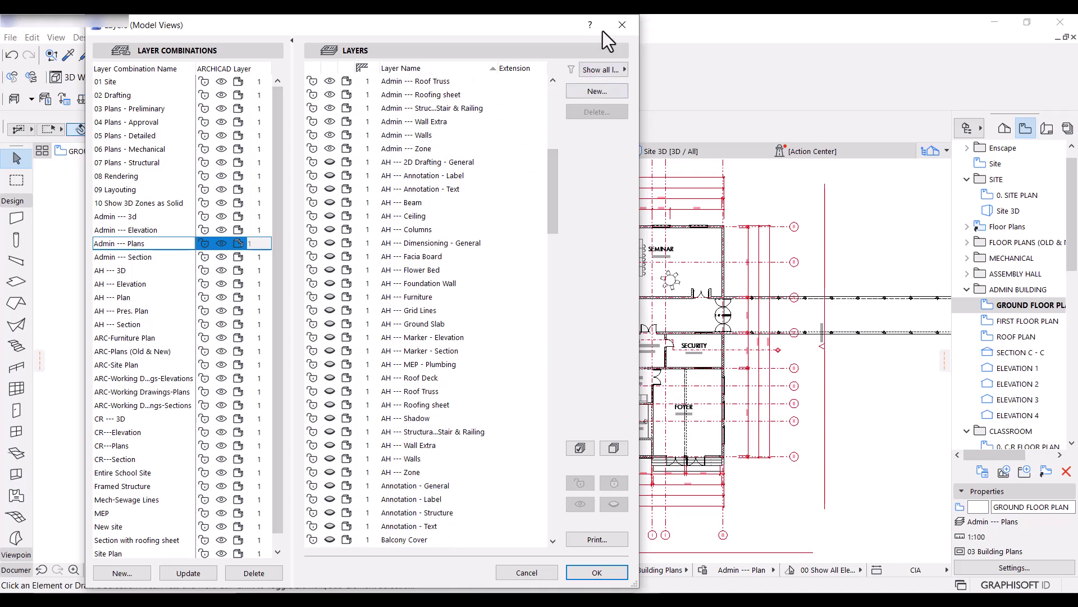
left_click(622, 25)
- Open the assembly hall's saved 0. FLOOR PLAN view and examine its rooms and seating layout
middle_click_drag(684, 363, 364, 381)
left_click(966, 274)
left_click(1026, 293)
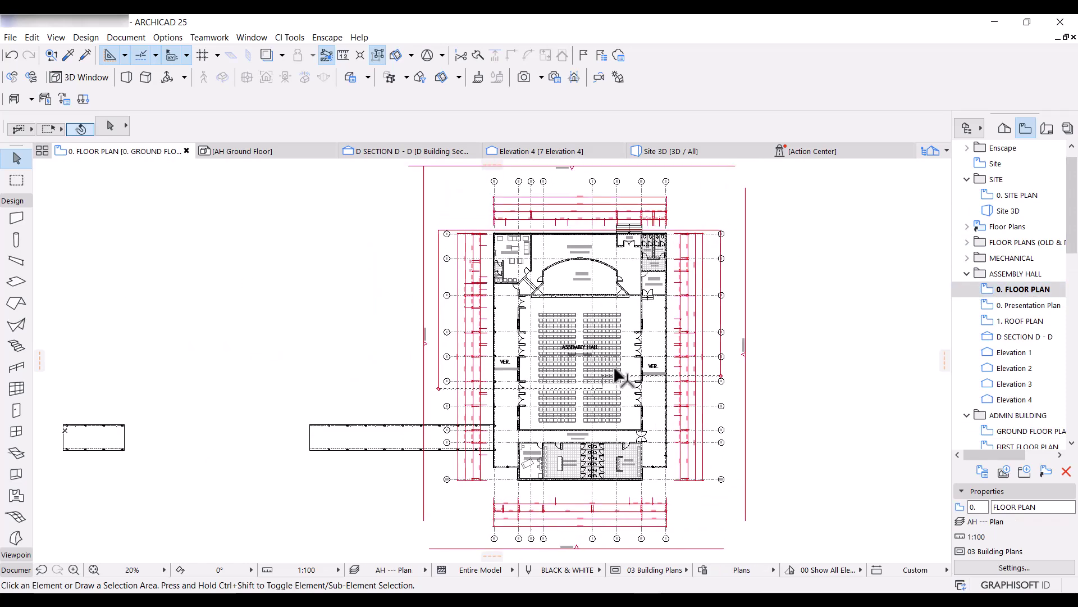
scroll(660, 331, "up", 2)
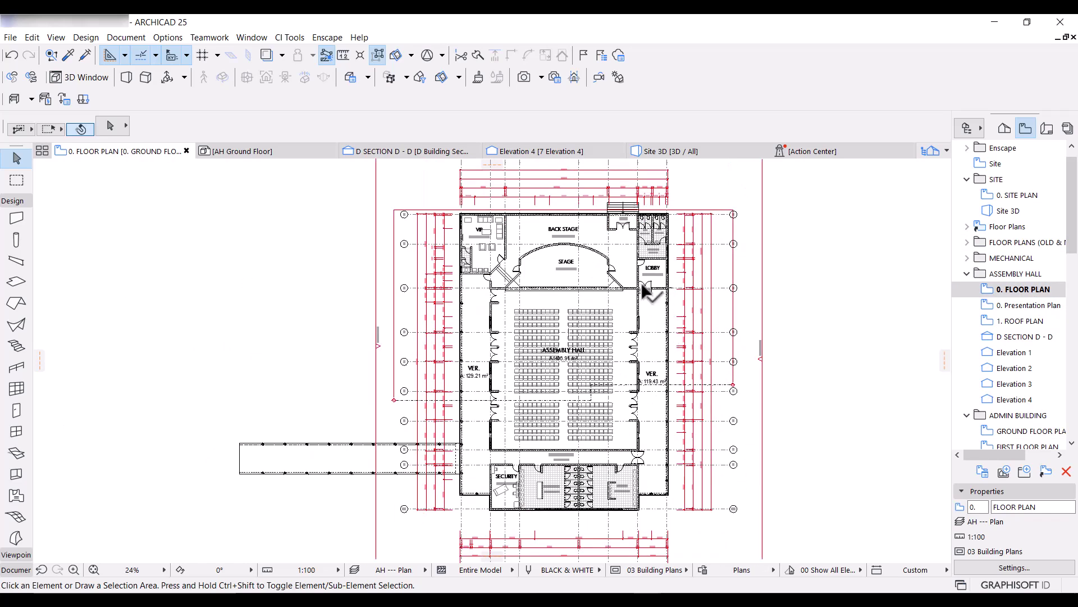
scroll(641, 282, "up", 2)
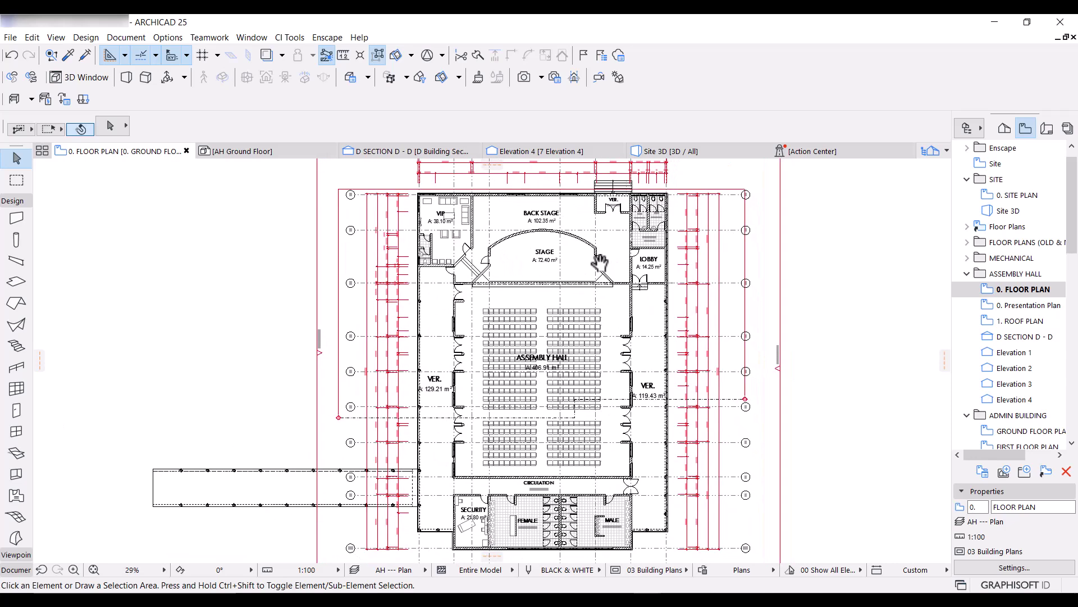
- Open the assembly hall's saved 0. Presentation Plan view and examine the floor fills and shadows around the seating
double_click(1018, 307)
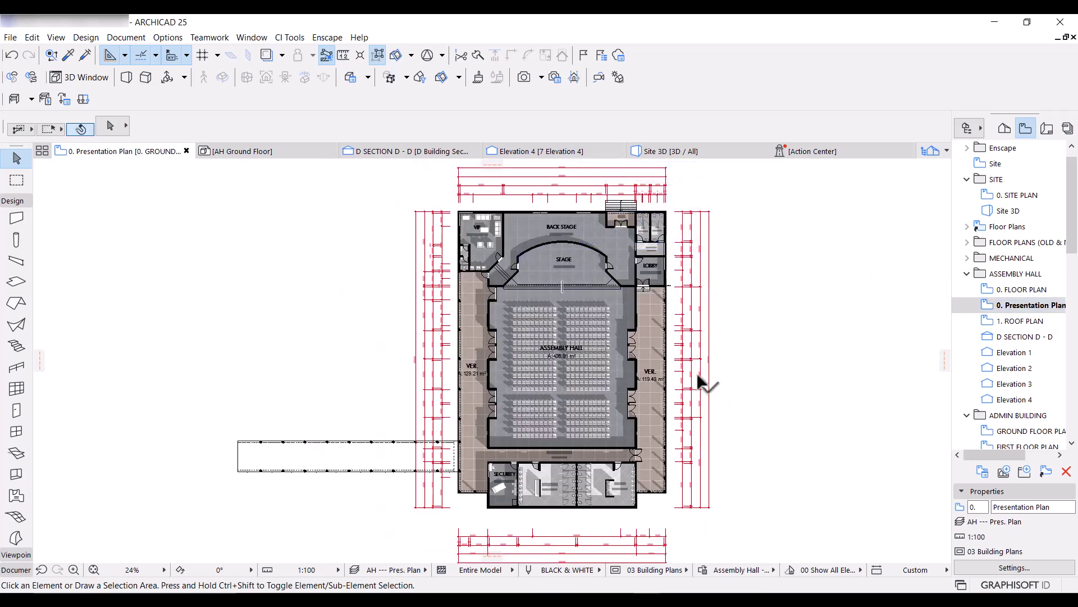
scroll(562, 312, "up", 8)
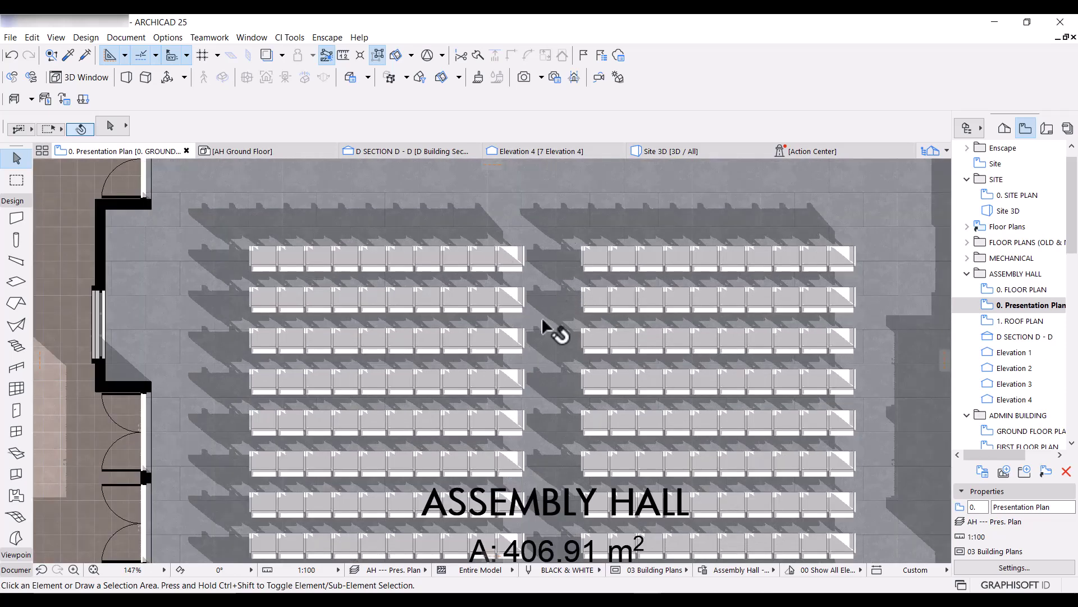
scroll(496, 275, "down", 2)
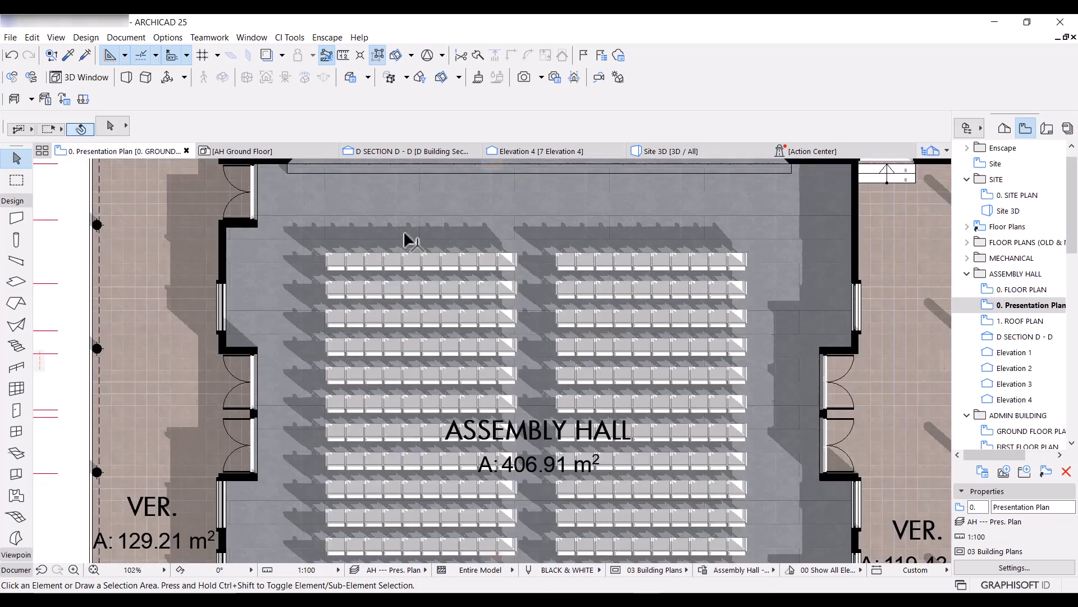
scroll(404, 272, "down", 3)
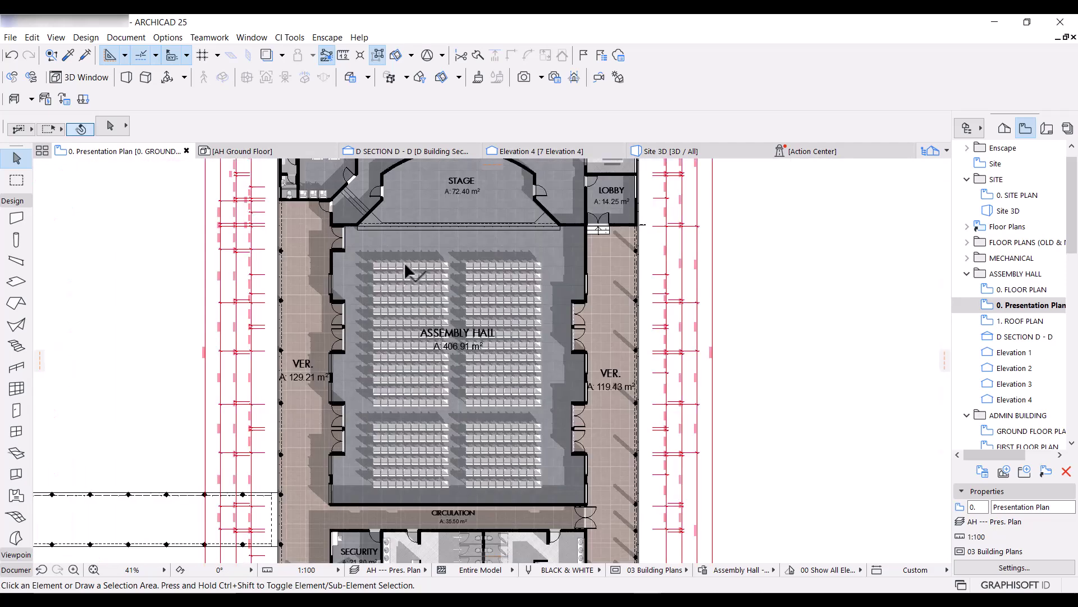
scroll(427, 262, "down", 1)
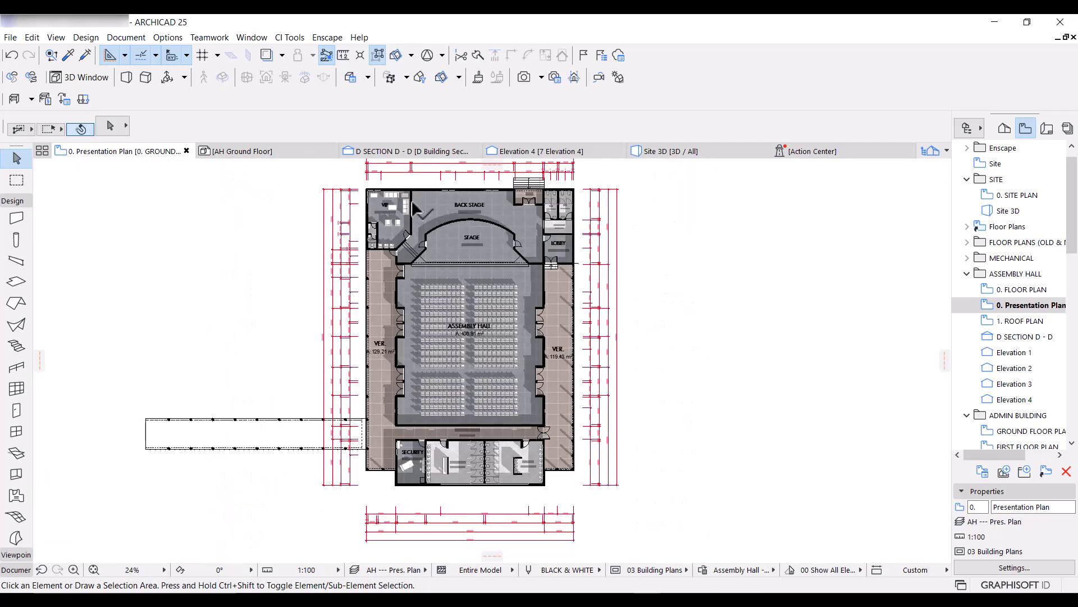
- Compare the assembly hall's 0. FLOOR PLAN view with its 0. Presentation Plan view, inspecting the seating shadows in the latter
left_click(1021, 292)
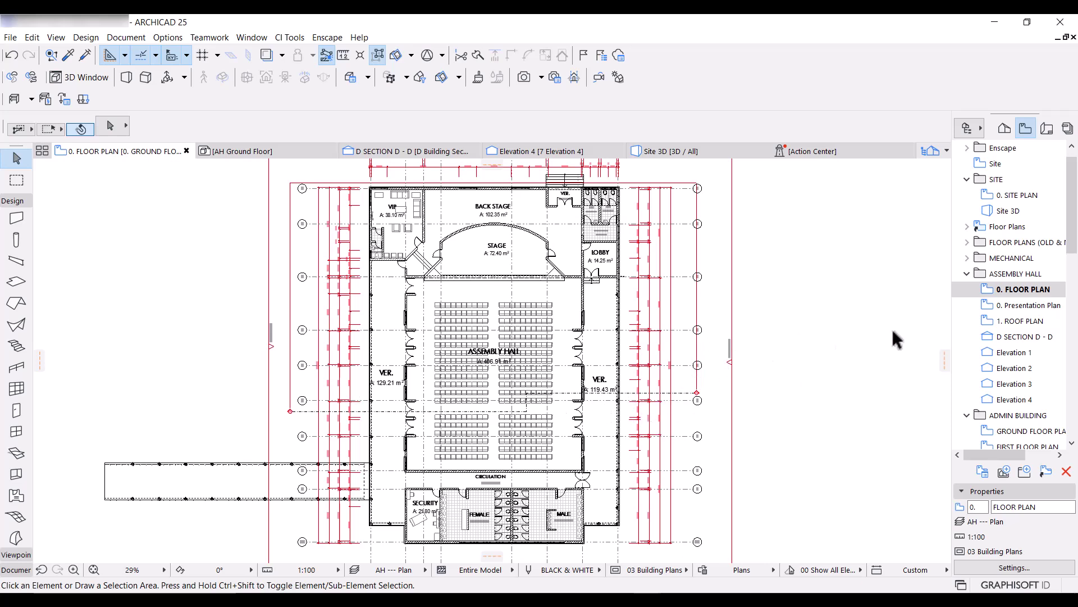
left_click(1014, 308)
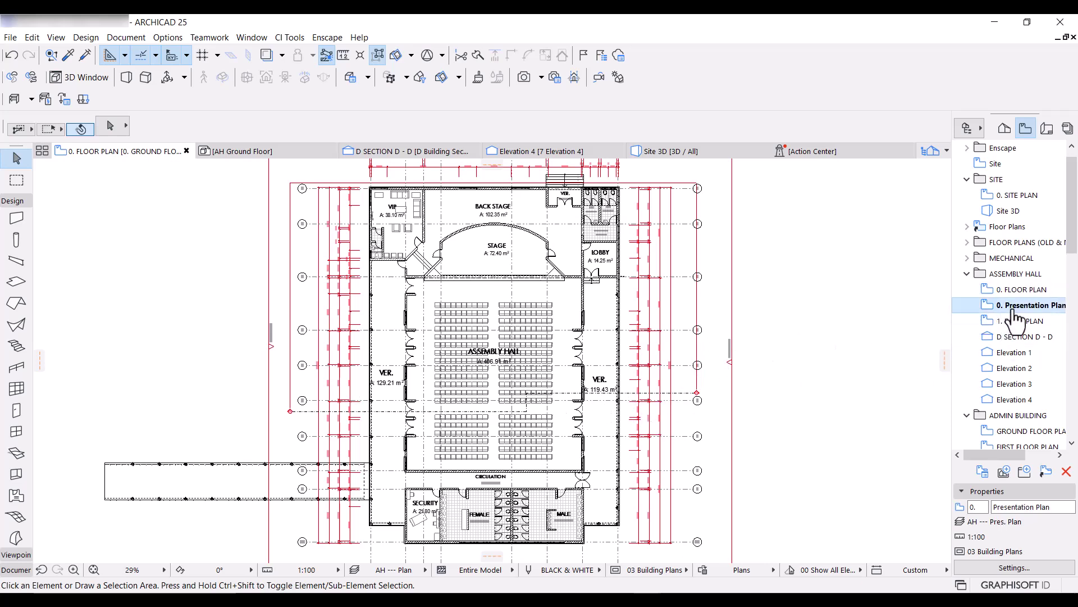
double_click(1014, 307)
scroll(459, 306, "up", 5)
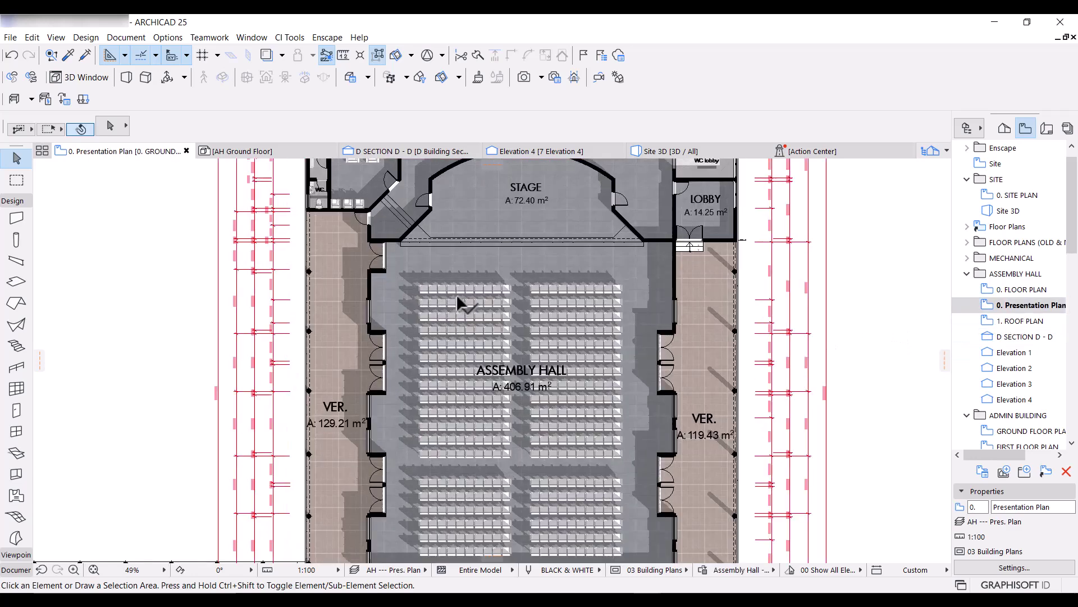
scroll(456, 295, "up", 3)
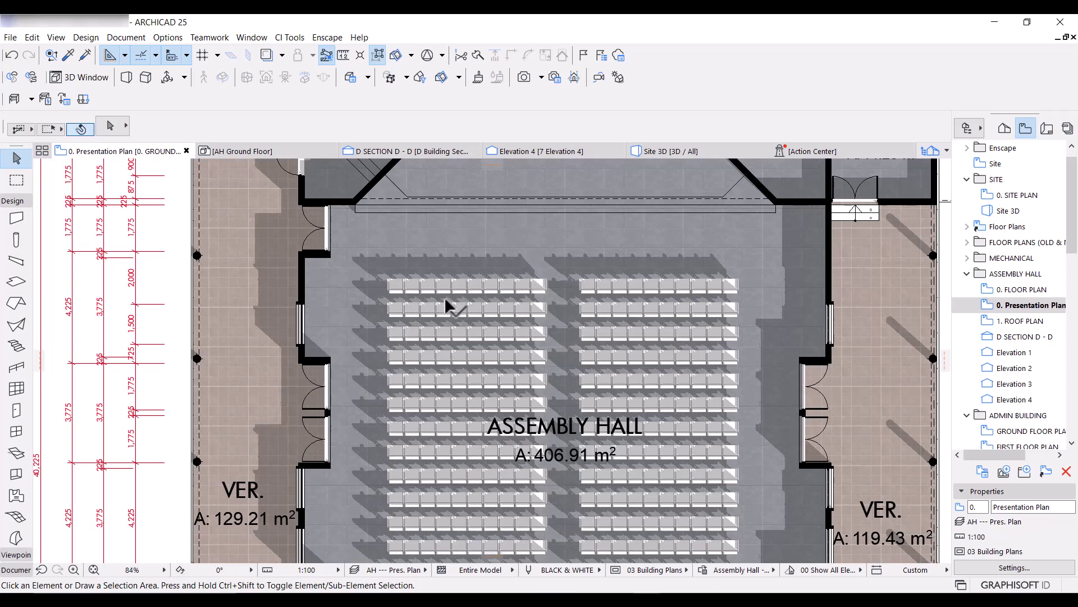
scroll(446, 300, "down", 4)
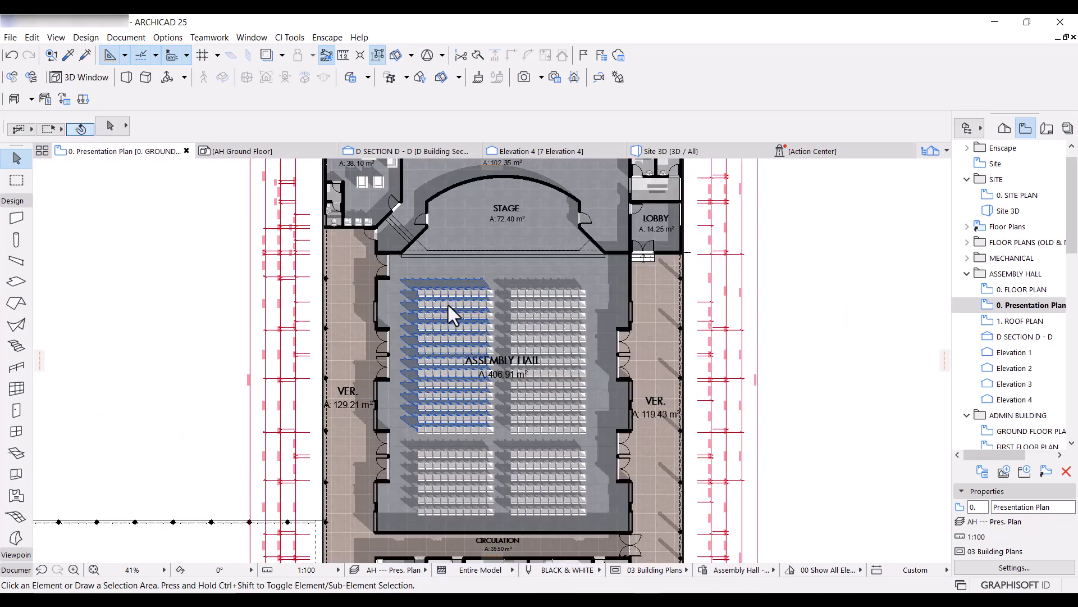
scroll(692, 365, "down", 3)
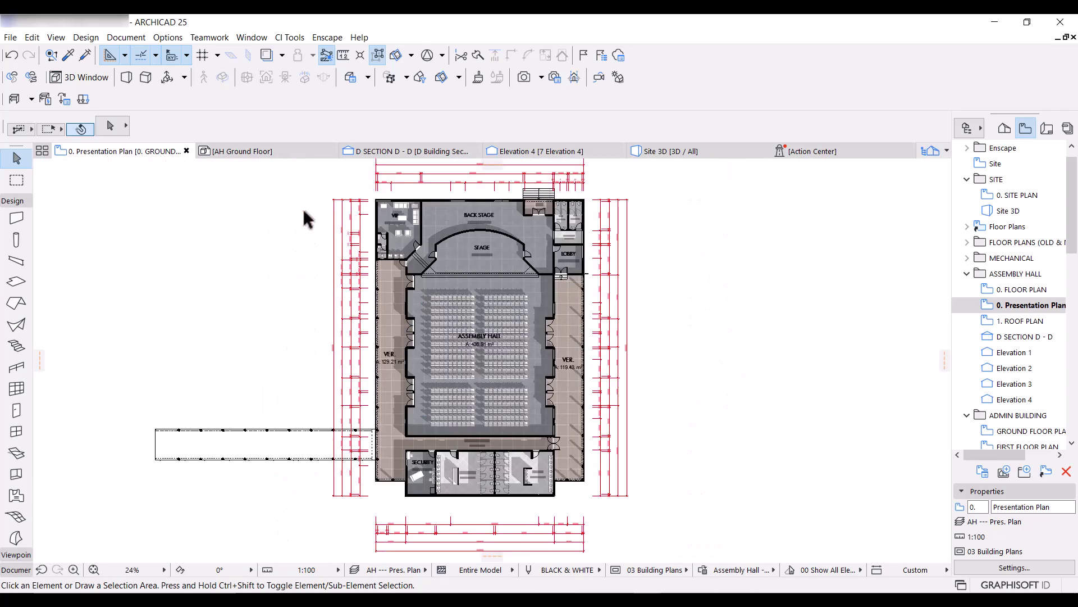
scroll(312, 204, "up", 1)
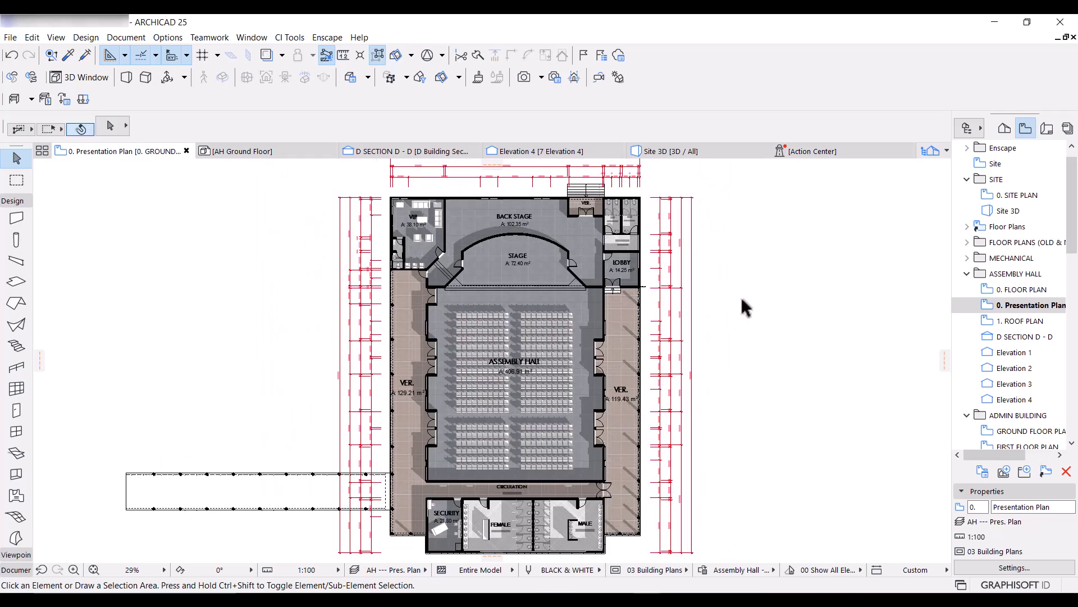
- View the assembly hall's saved Elevation 1 and Elevation 2, and return to the open presentation plan
left_click(1015, 354)
double_click(1016, 360)
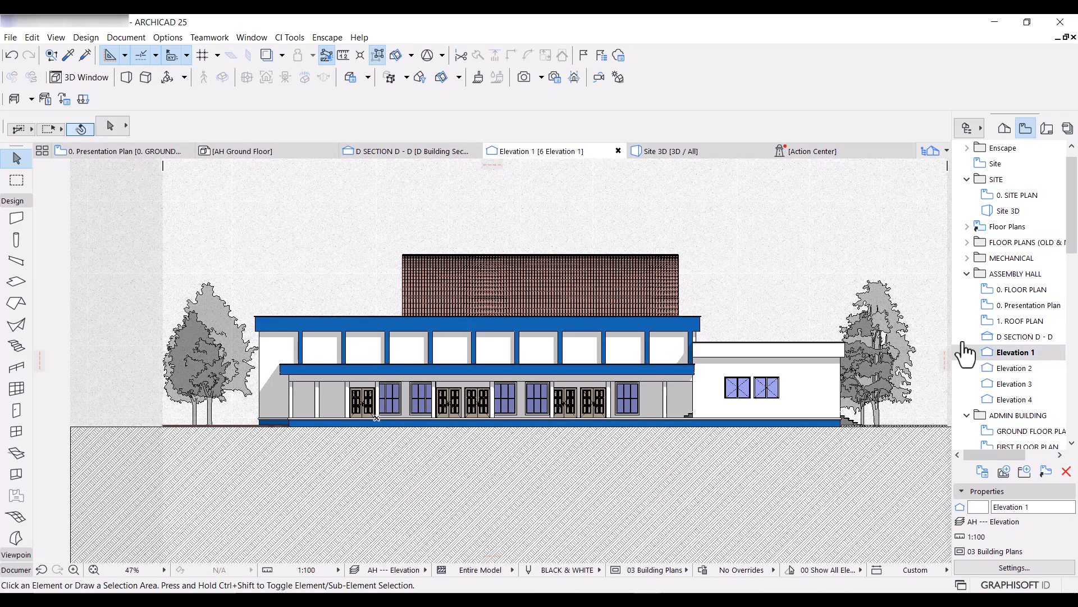
double_click(1028, 367)
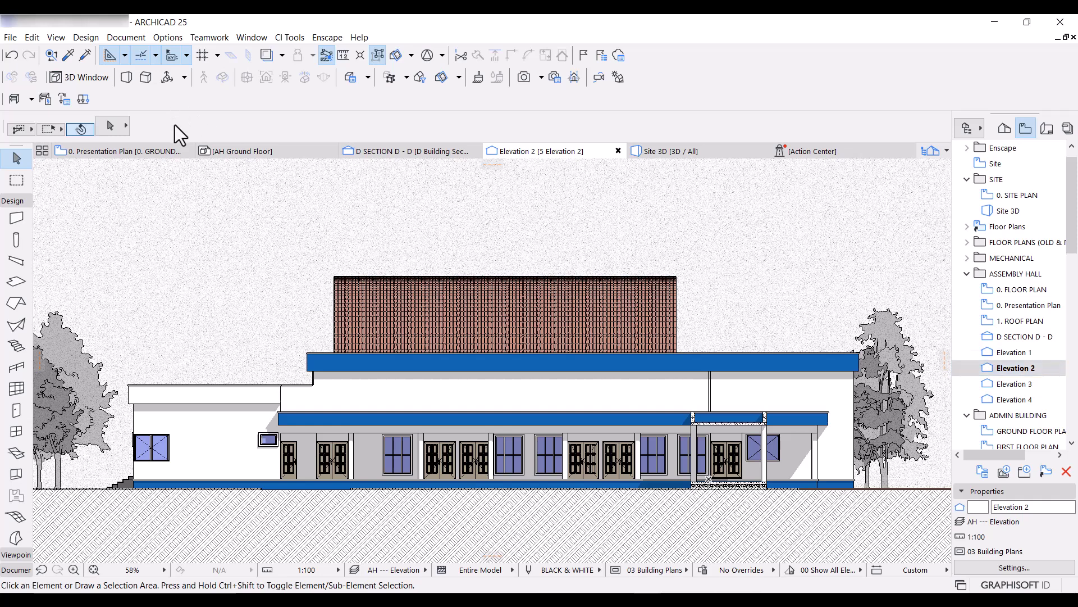
left_click(142, 152)
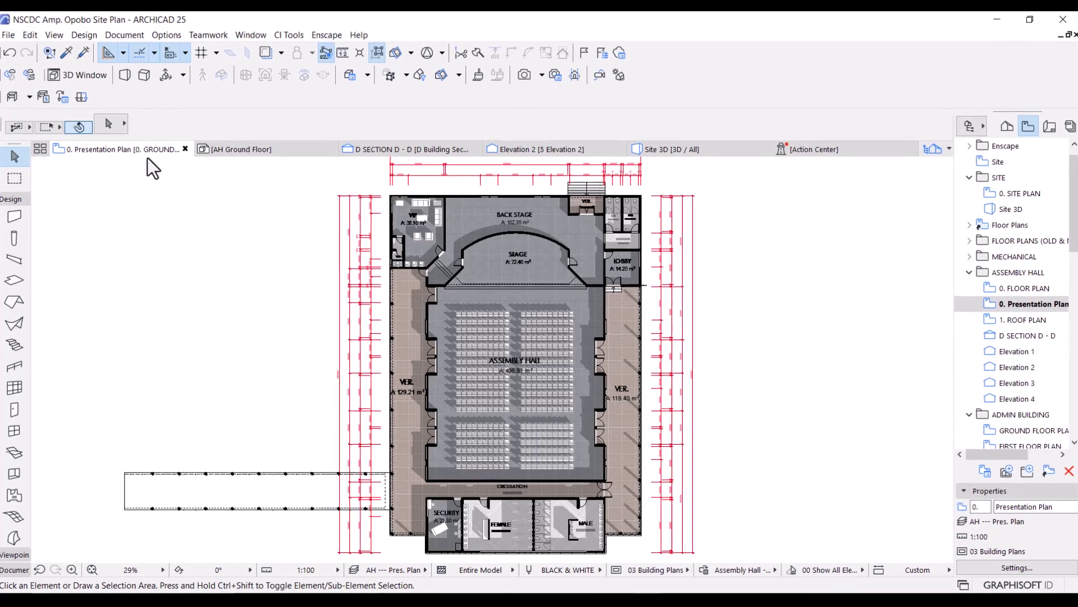